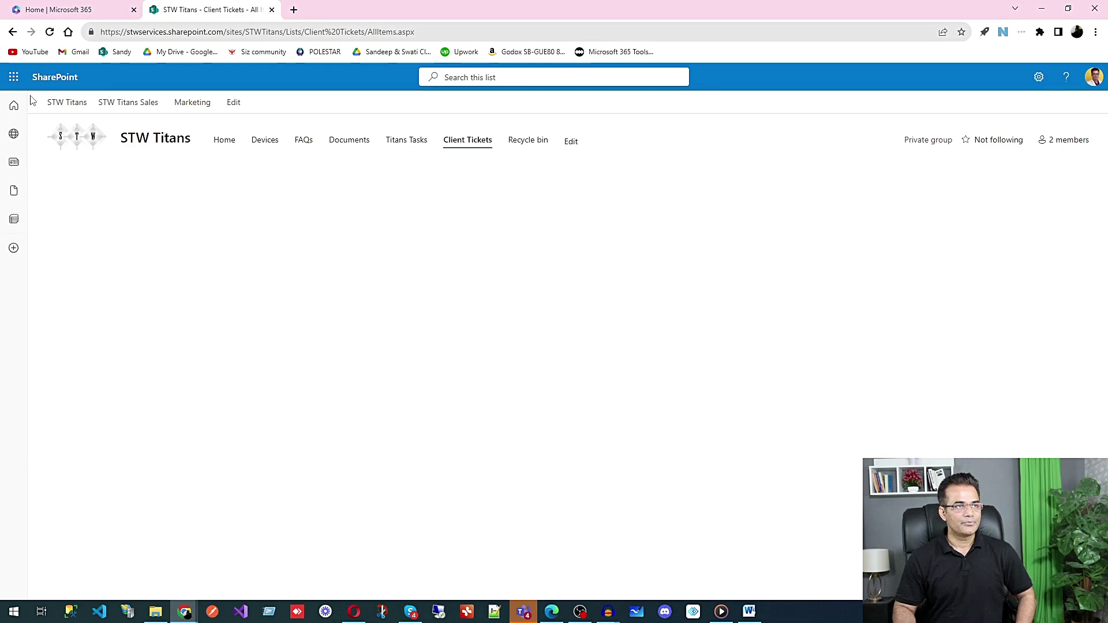
Open the Titans Support Form from the recent forms in Microsoft Forms
left_click(13, 77)
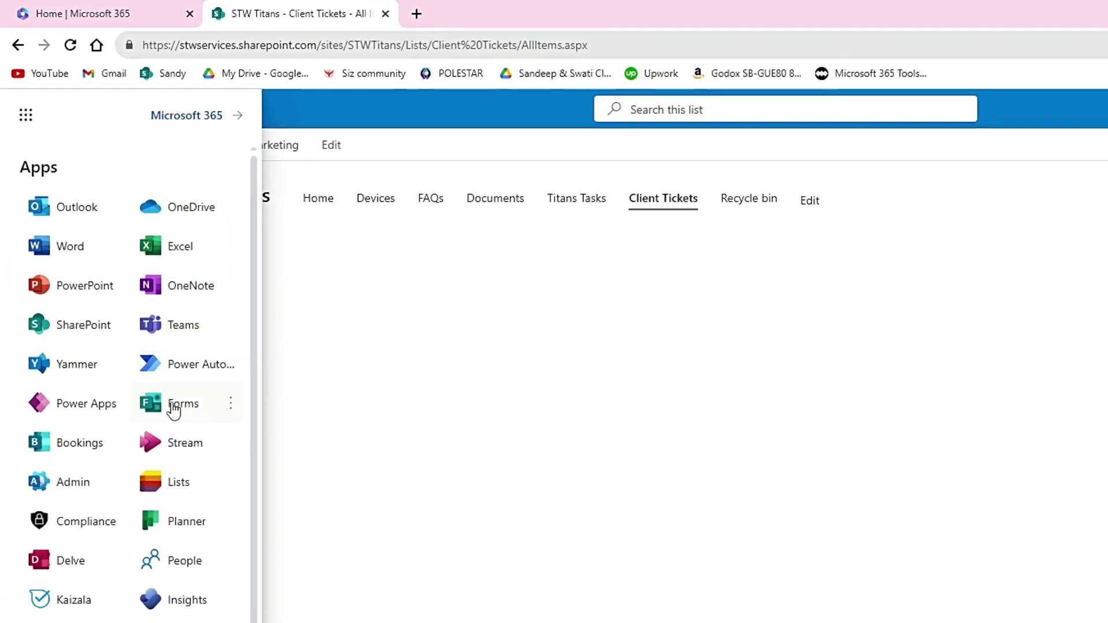
left_click(162, 284)
left_click(267, 440)
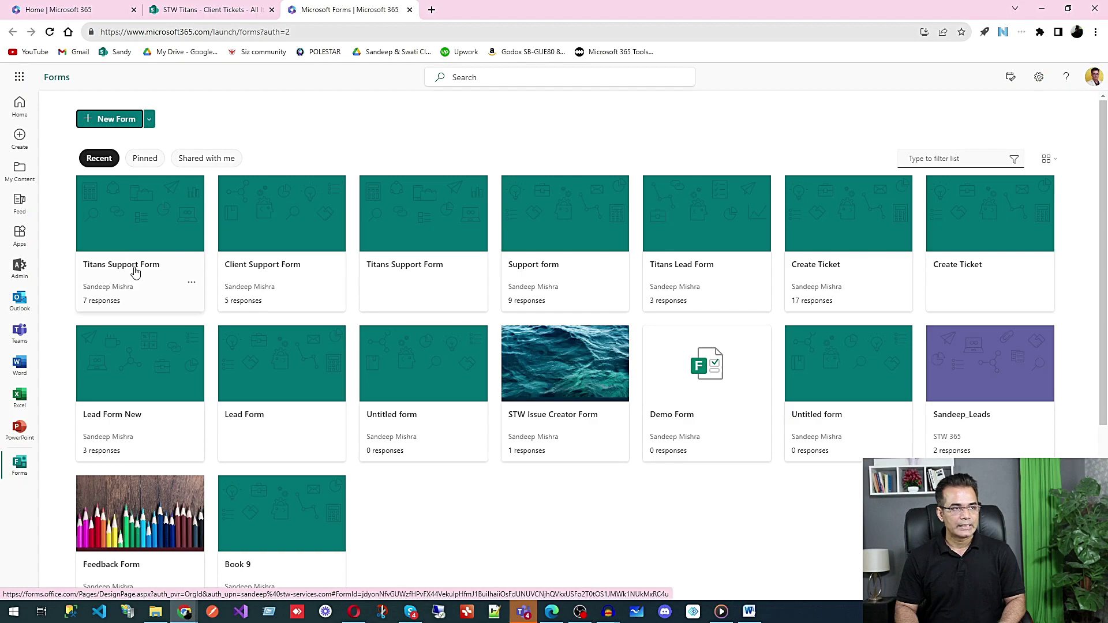
left_click(135, 274)
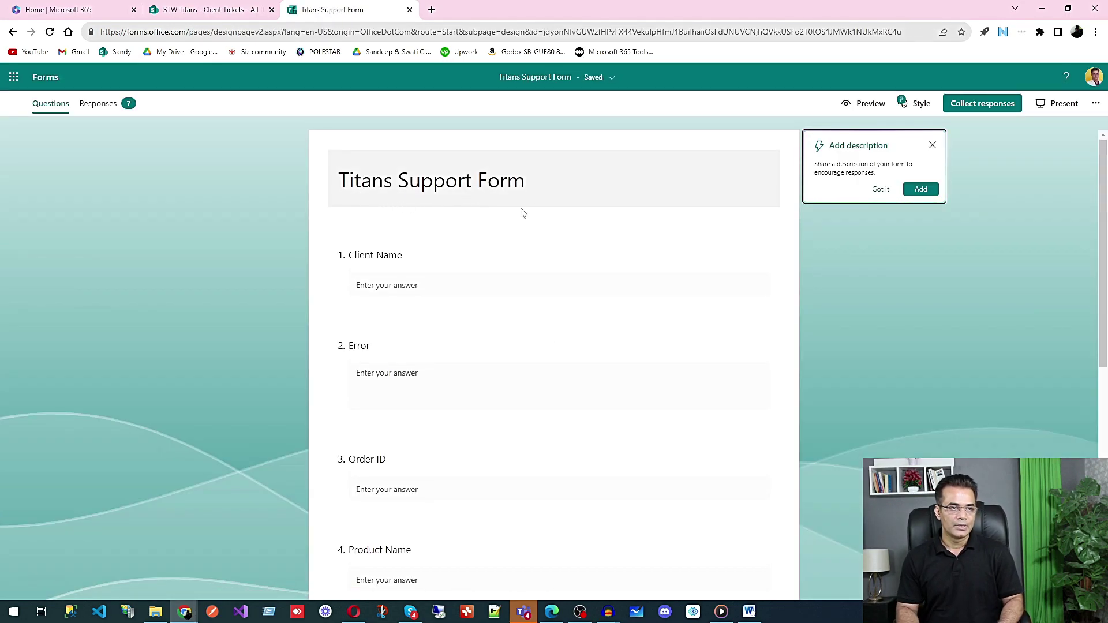
Review the questions of the Titans Support Form, from Client Name through to the Image upload
scroll(507, 260, "down", 2)
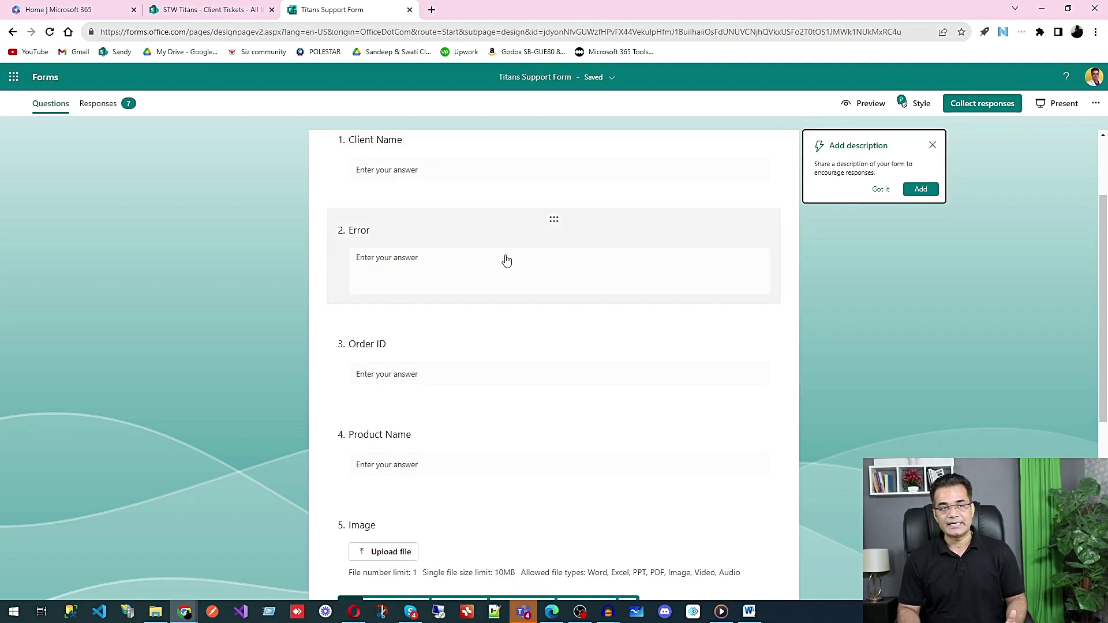
scroll(507, 260, "down", 3)
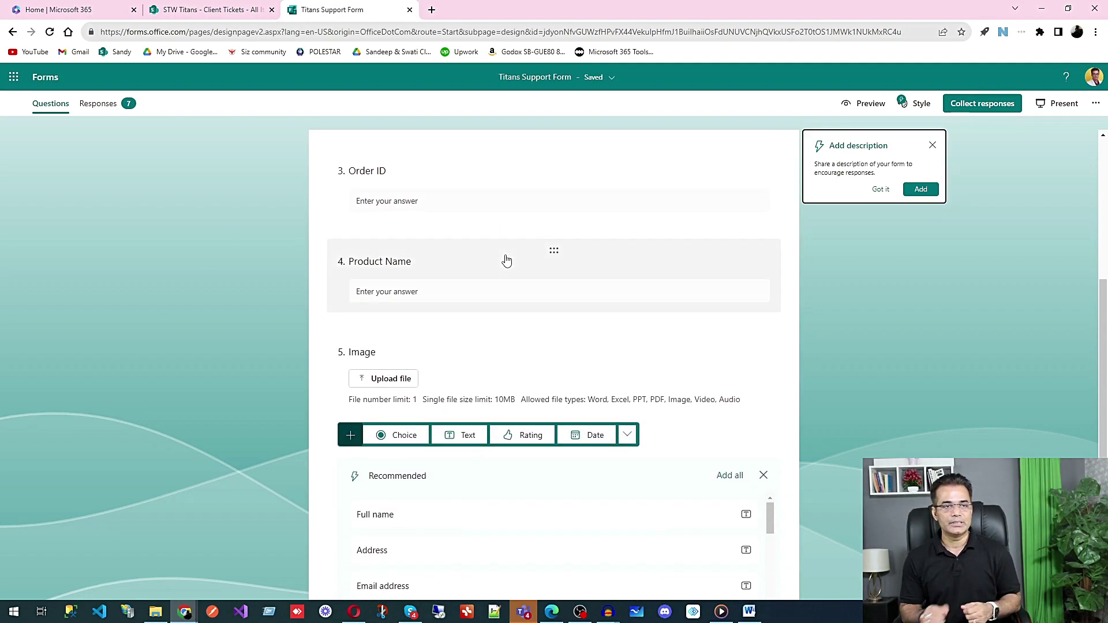
scroll(491, 297, "down", 3)
scroll(531, 396, "up", 8)
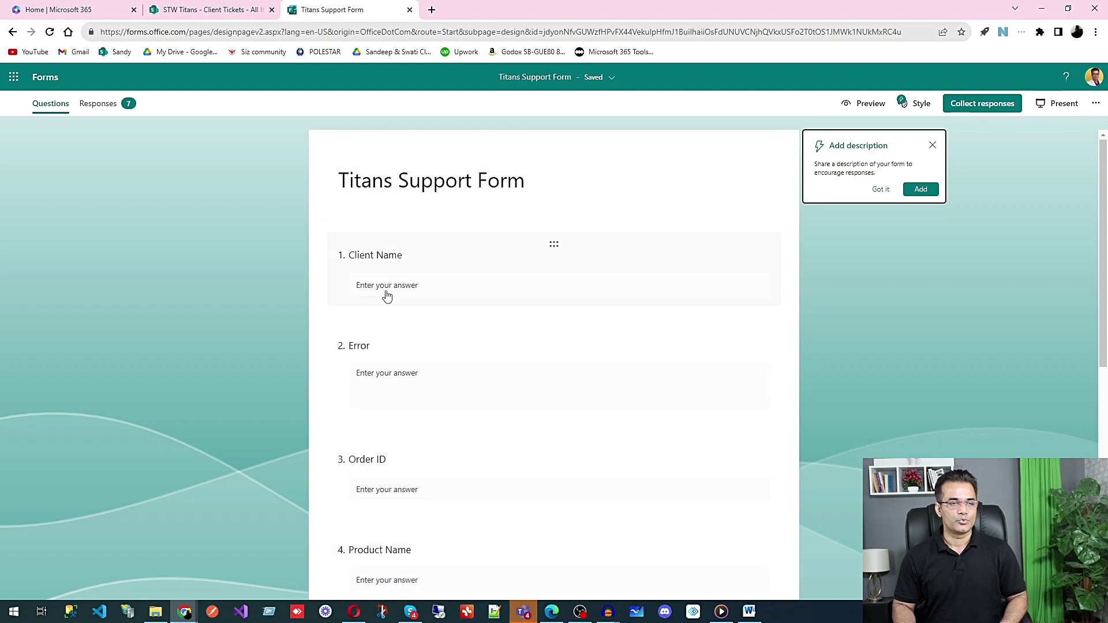
scroll(552, 372, "down", 1)
scroll(552, 372, "down", 2)
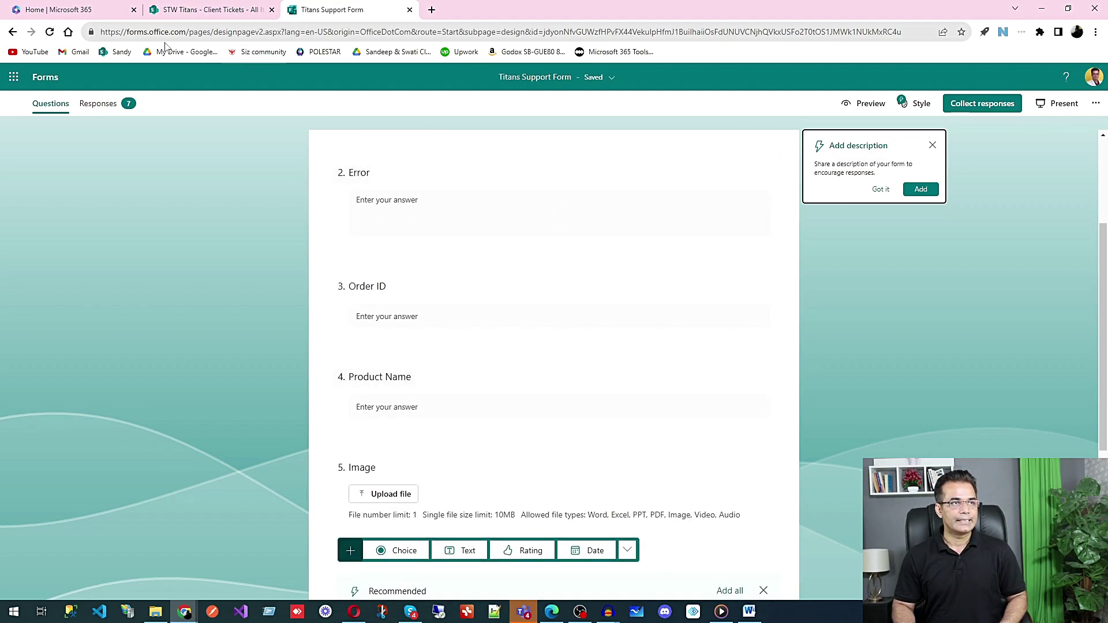
Open Power Automate from the Microsoft 365 home page's app list
left_click(55, 17)
left_click(18, 81)
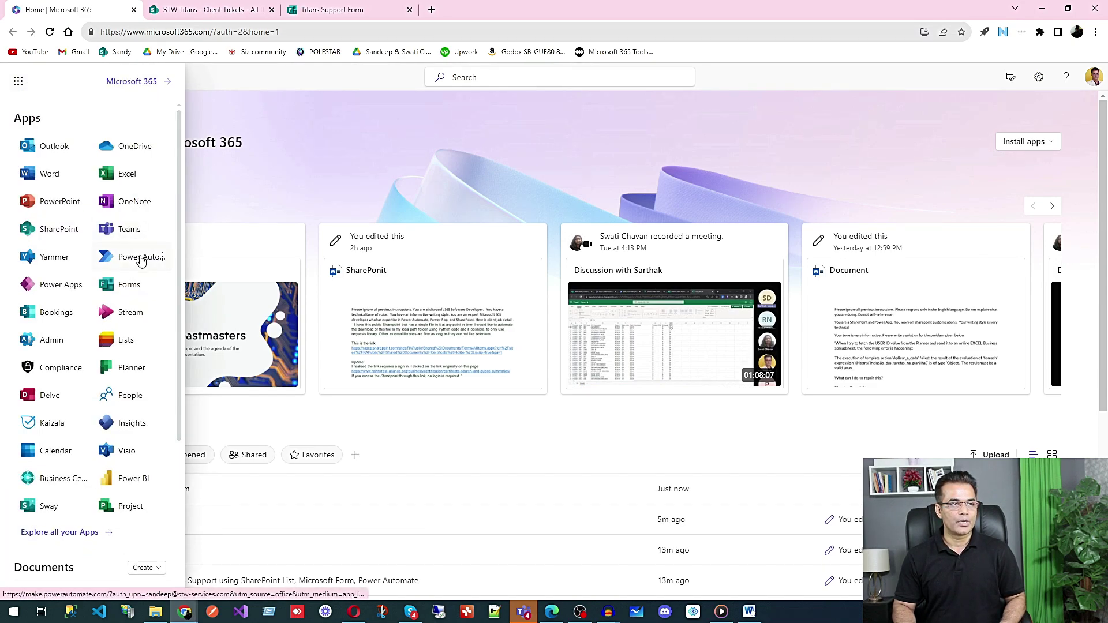
left_click(140, 259)
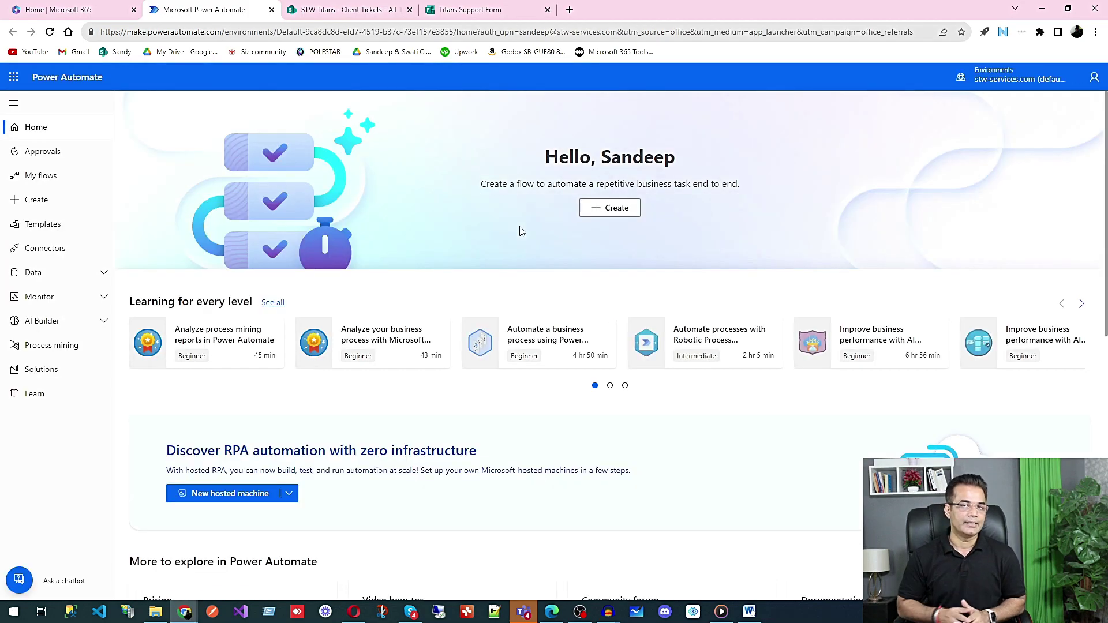
Copy the response link of the Titans Support Form and open it in a new browser tab
left_click(462, 12)
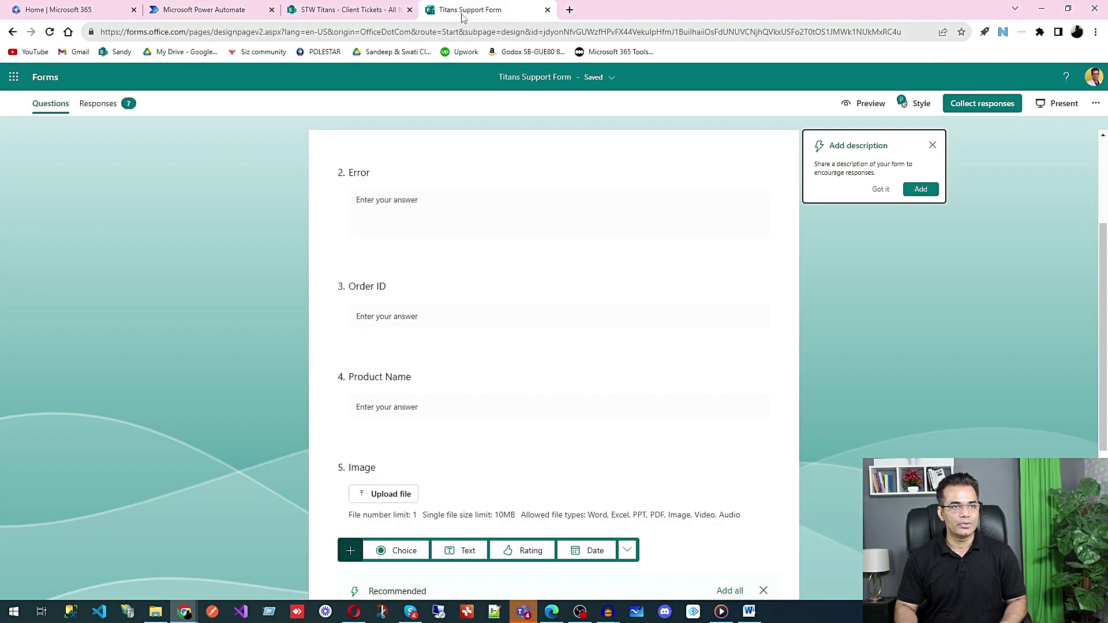
left_click(409, 228)
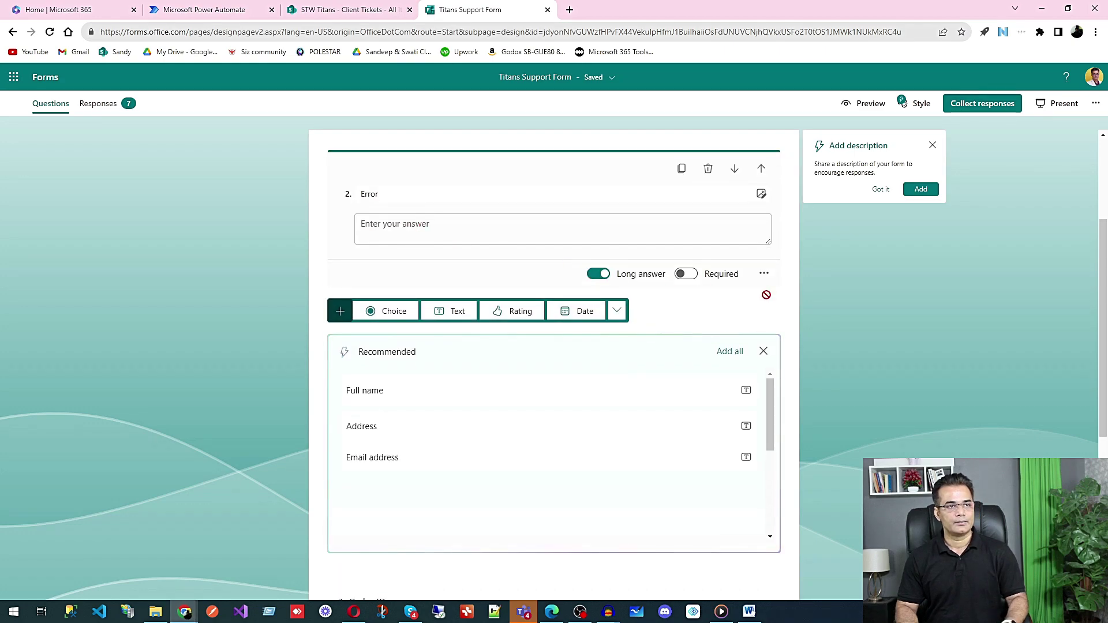
left_click(832, 288)
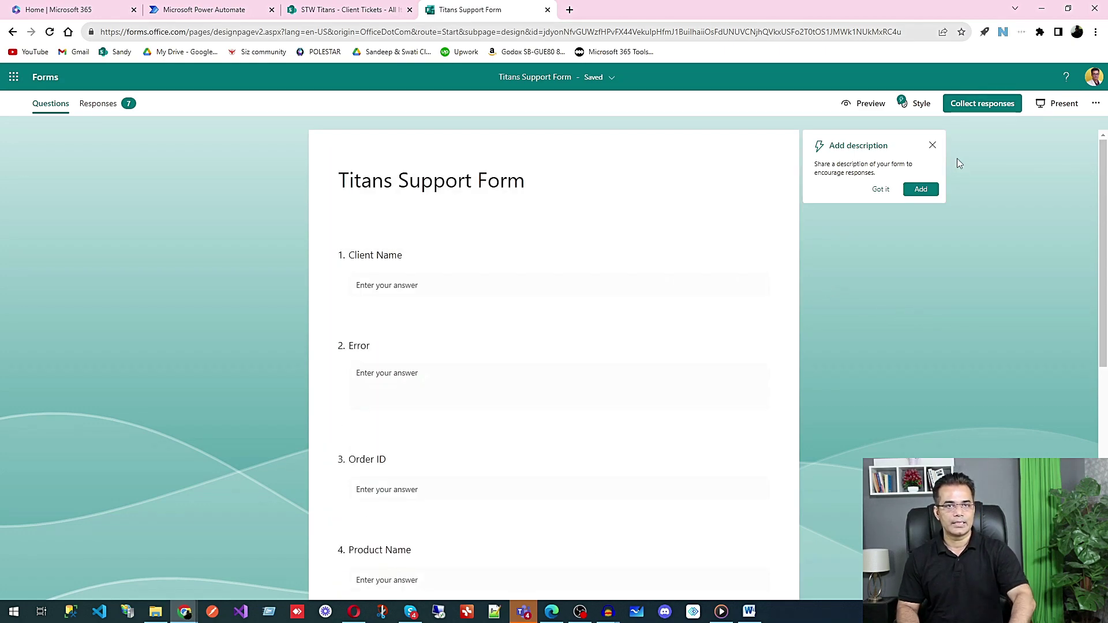
left_click(967, 108)
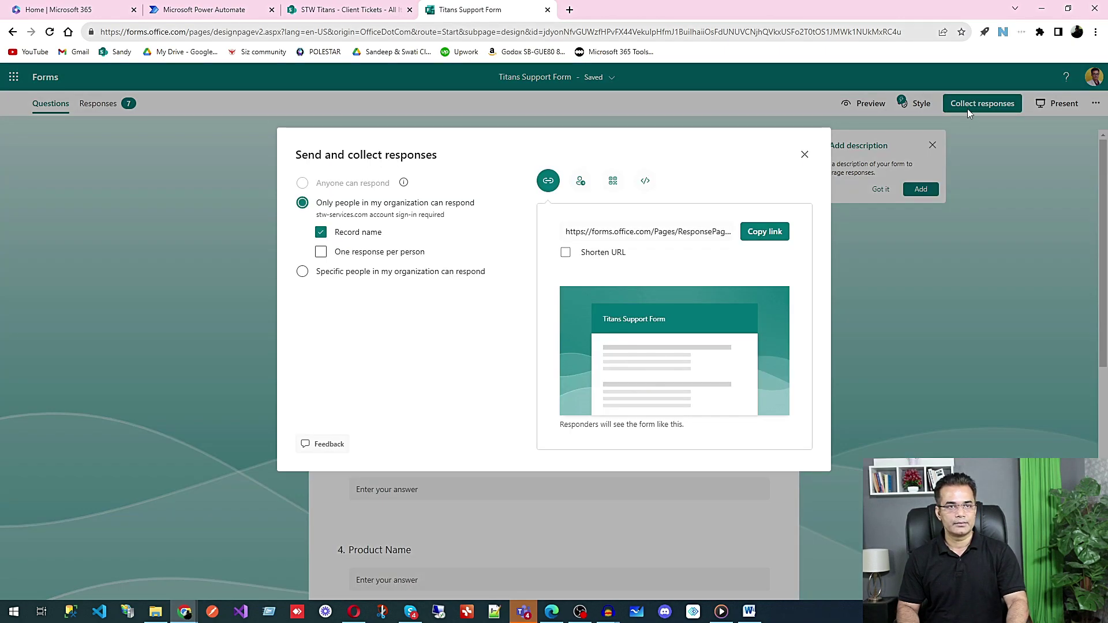
left_click(765, 231)
left_click(569, 9)
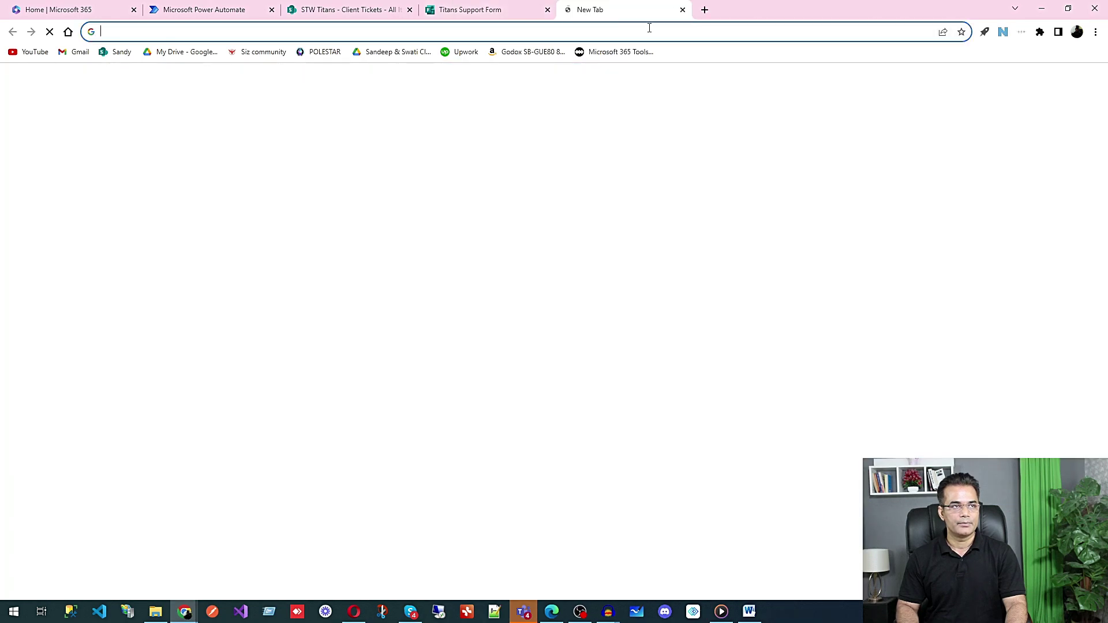
key("ctrl+v")
key("Return")
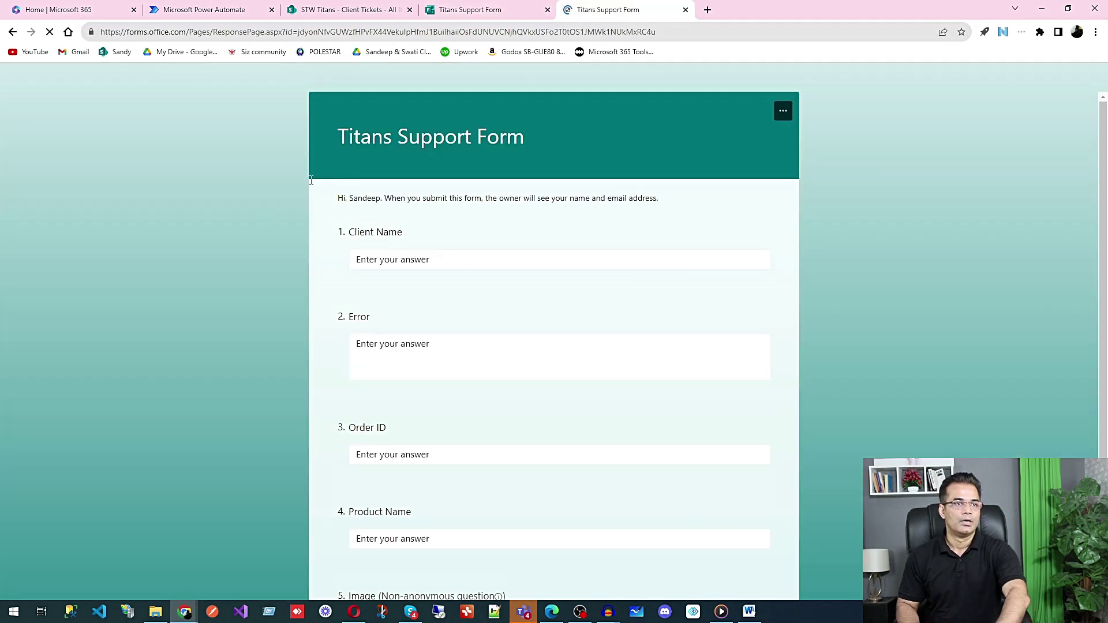
Fill in the client's name and enter "Installation error" as the Error answer
left_click(436, 267)
type("Sandeep 111")
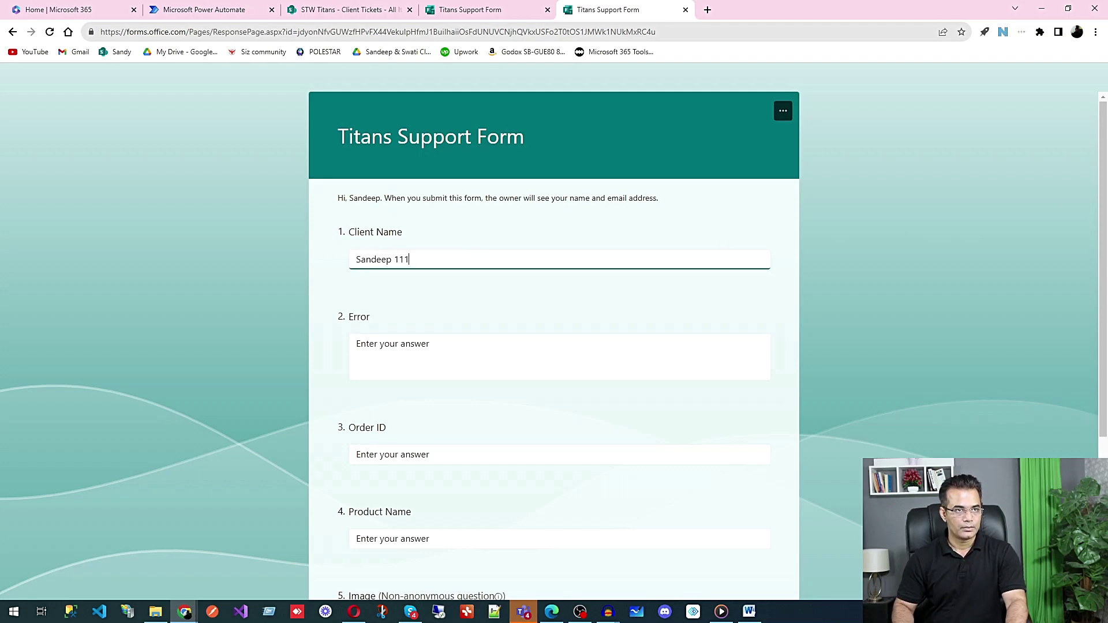
left_click(468, 358)
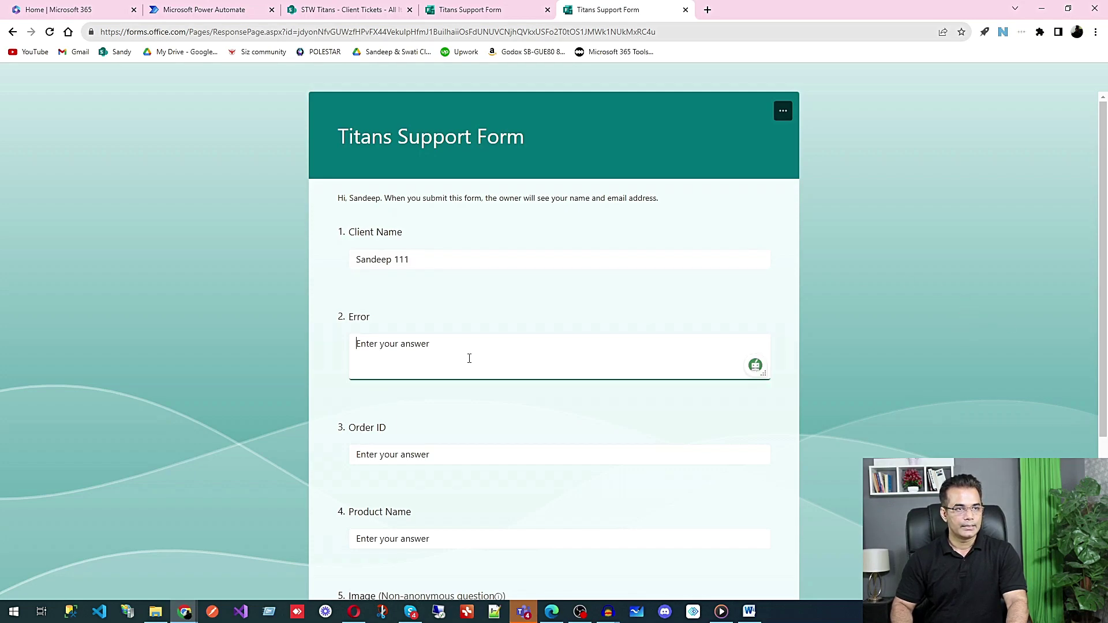
type("In")
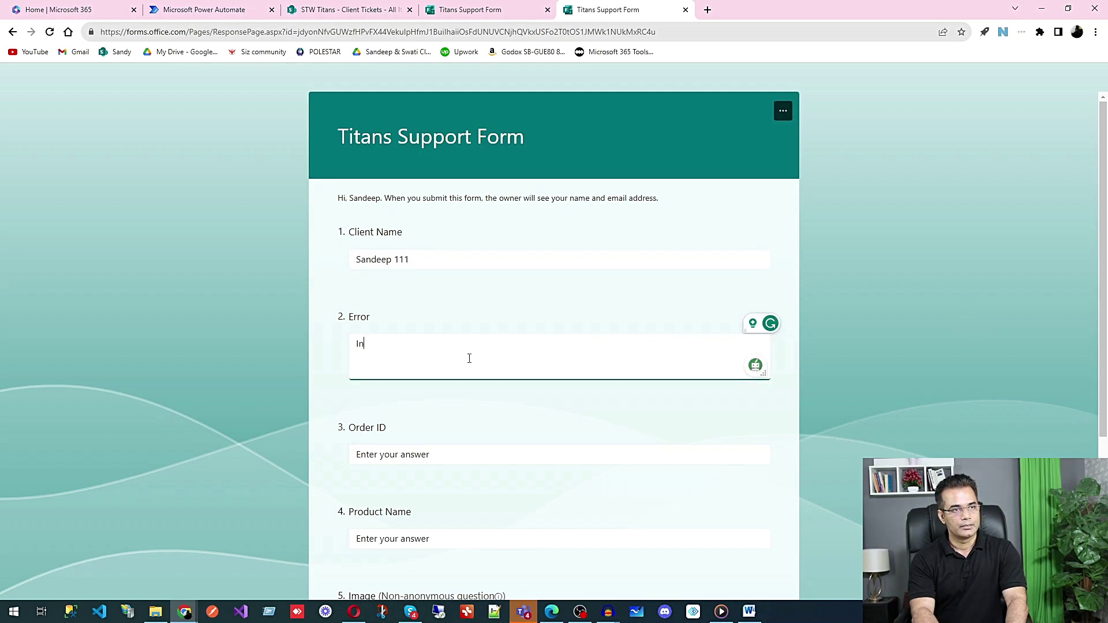
type("stallation error")
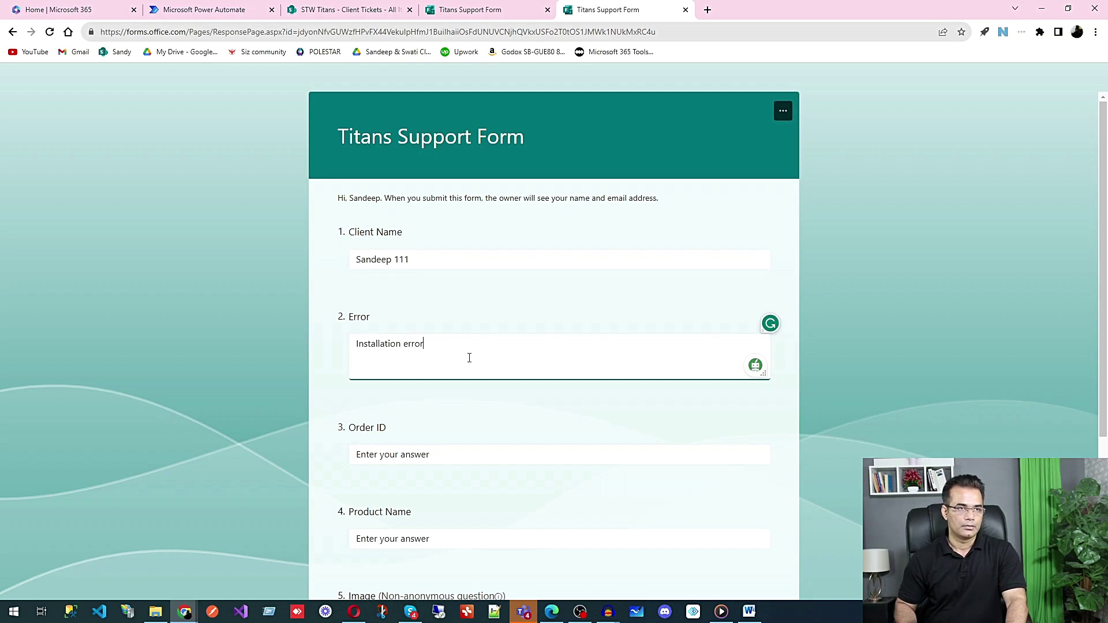
Enter "Power Automate" as Order ID and "STW 365 Automation software" as Product Name, and submit the response
scroll(469, 358, "down", 3)
key("Tab")
type("P")
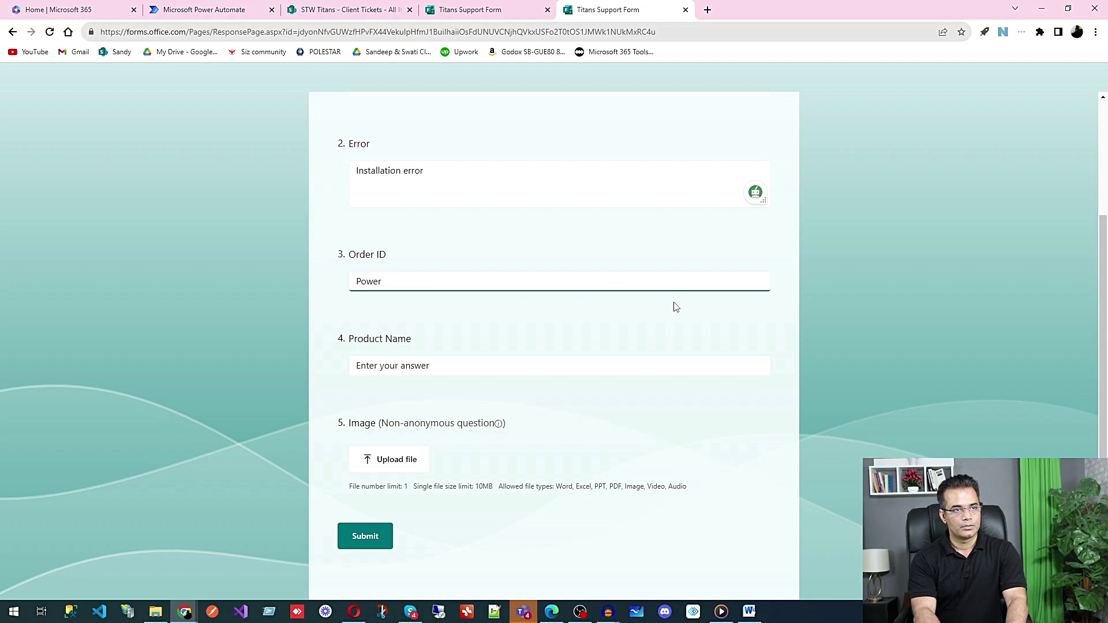
left_click(512, 369)
type("STW")
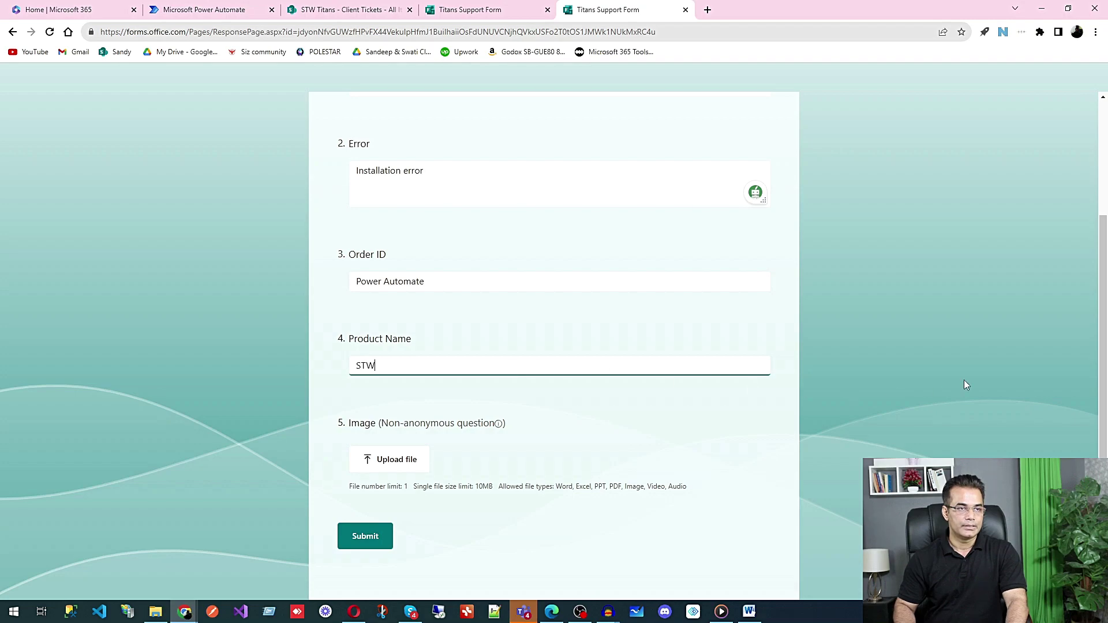
type(" 365 Automation software")
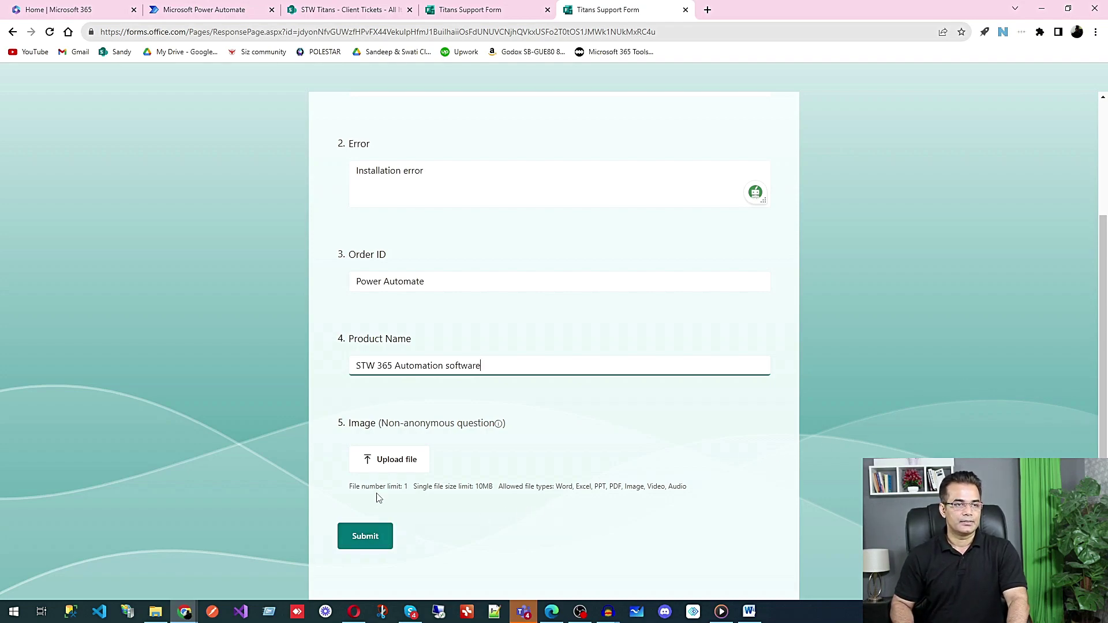
left_click(367, 545)
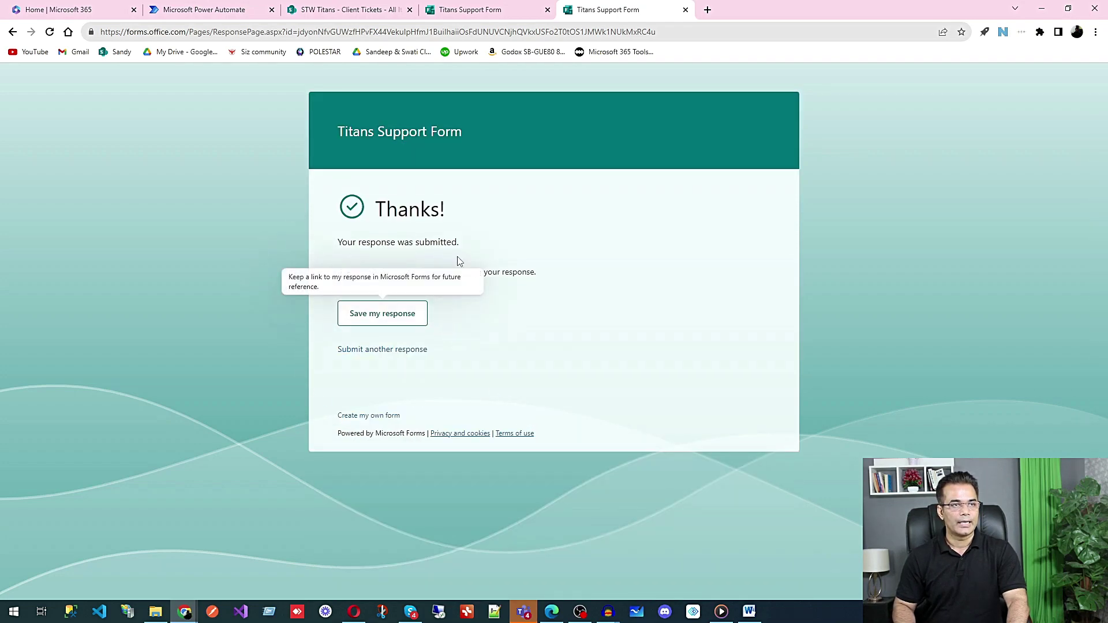
Switch to the STW Titans SharePoint site and view the Client Tickets list
left_click(347, 10)
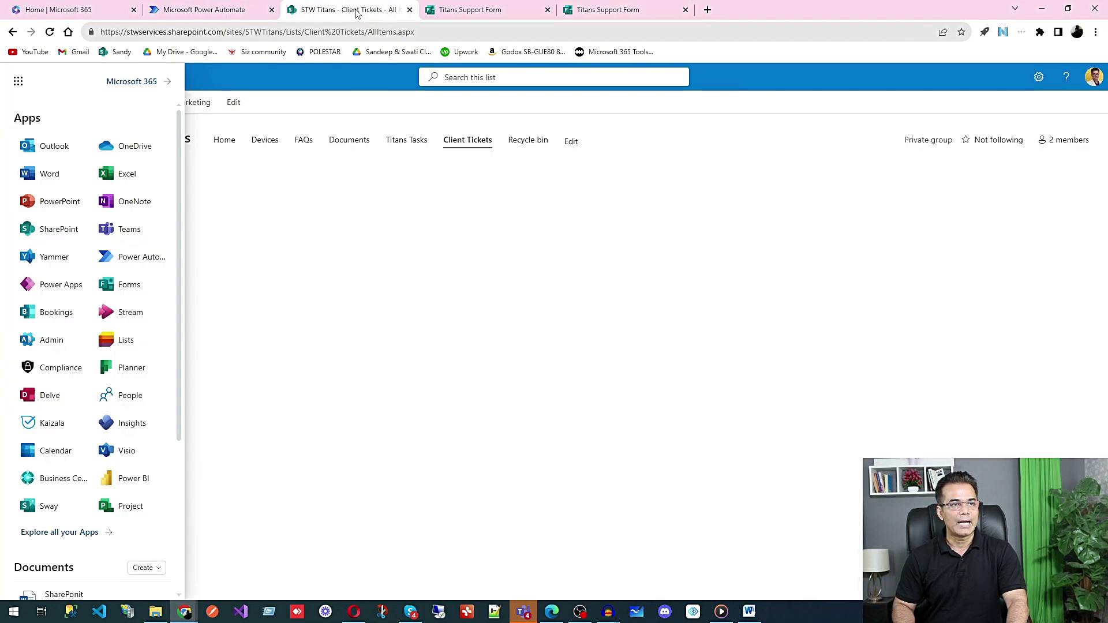
left_click(467, 141)
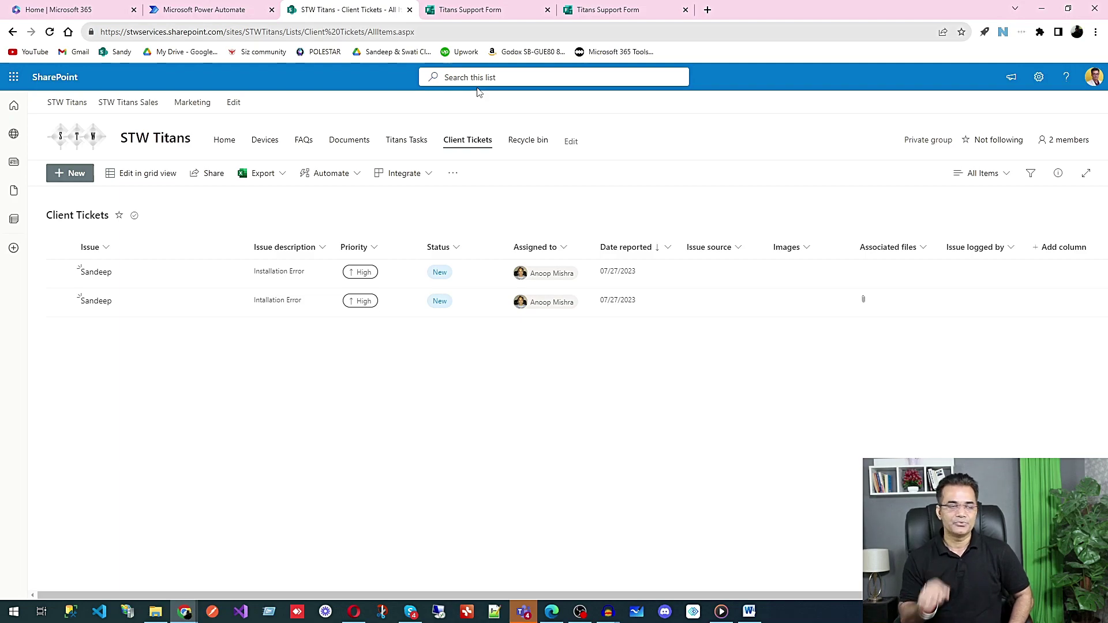
In Power Automate, create an automated cloud flow with the Microsoft Forms trigger "When a new response is submitted"
left_click(231, 11)
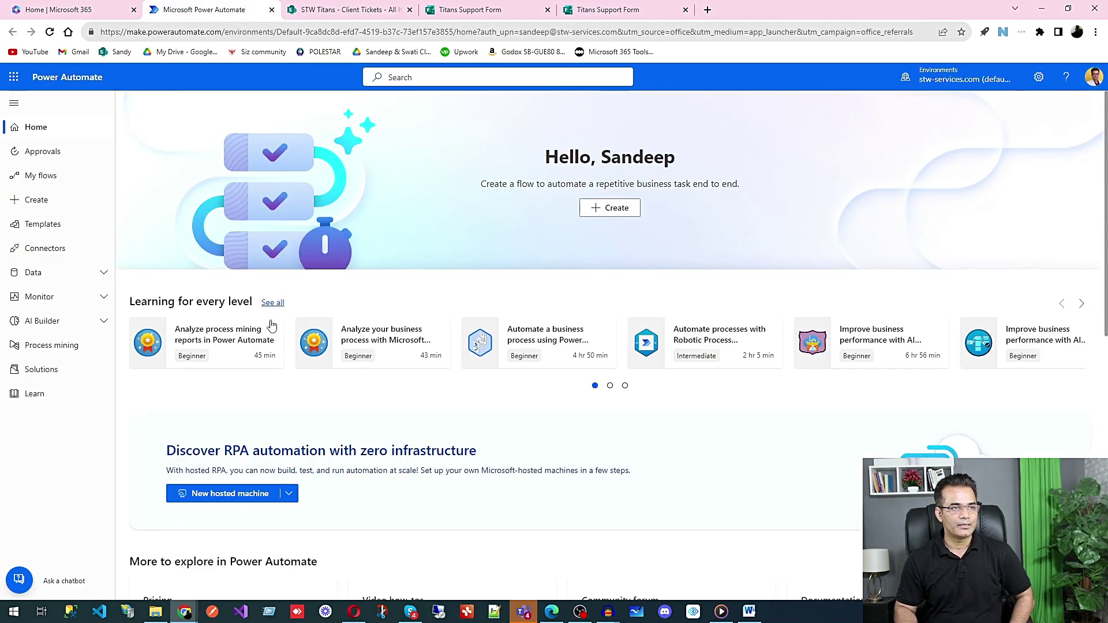
left_click(35, 199)
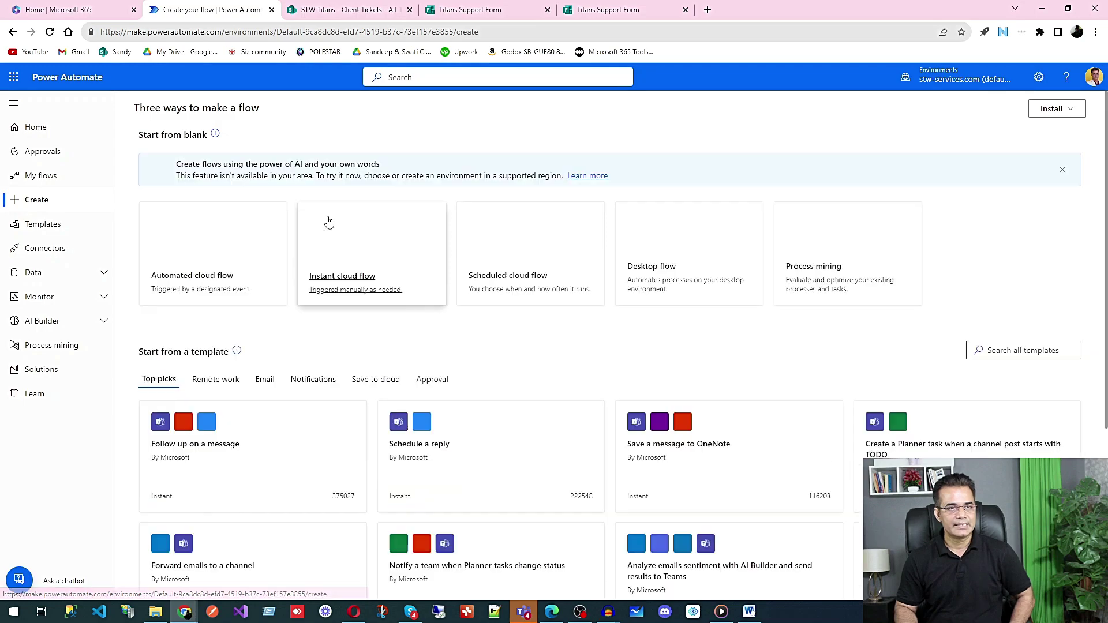
left_click(216, 282)
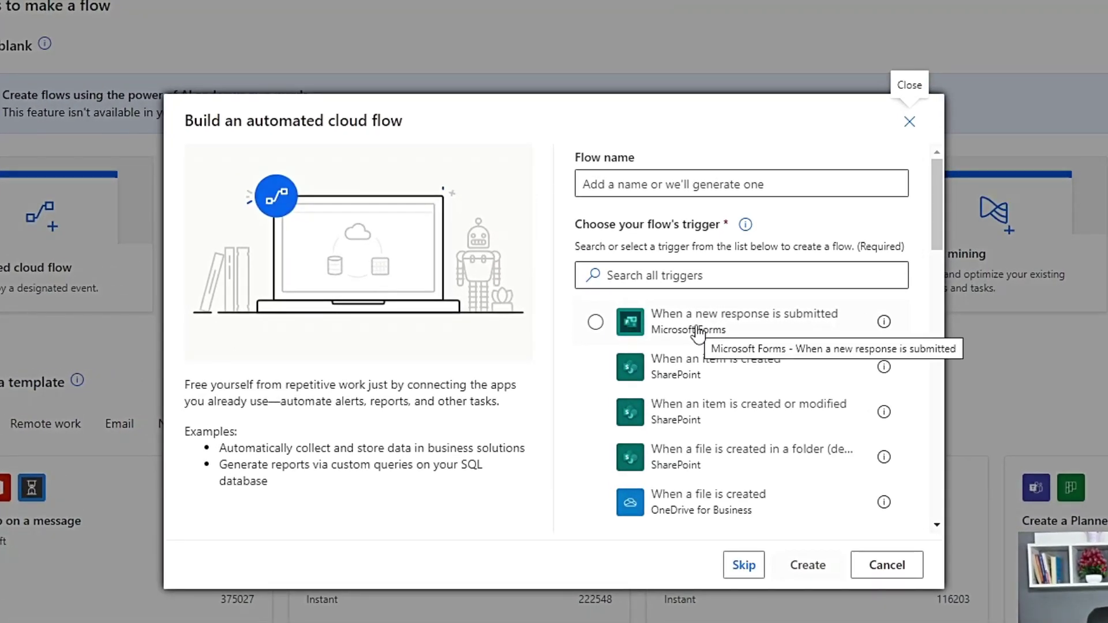
left_click(698, 333)
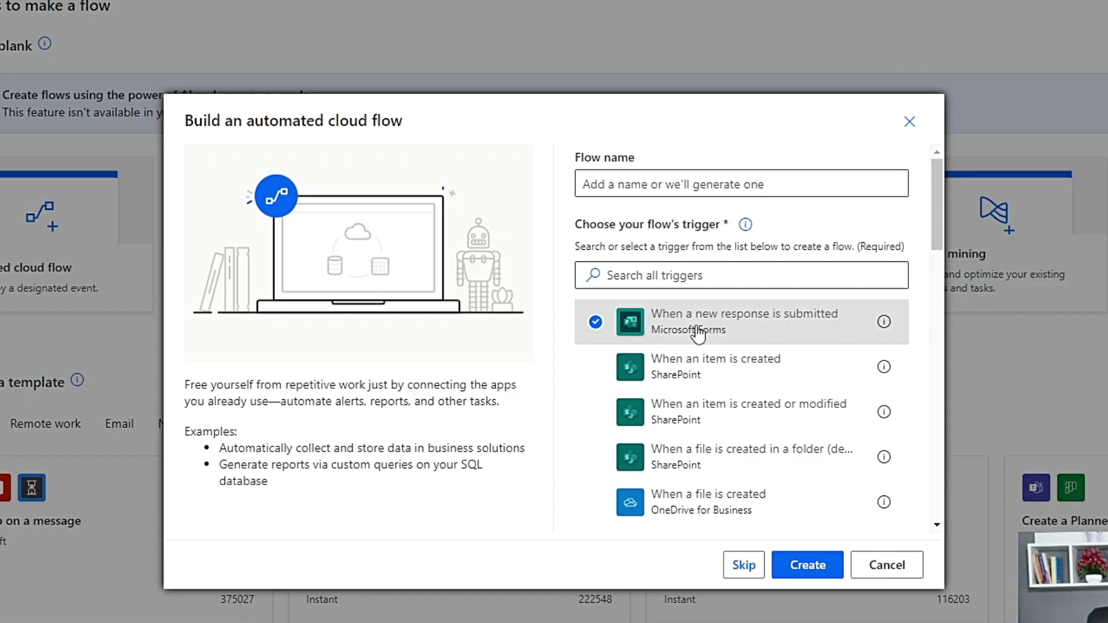
left_click(809, 573)
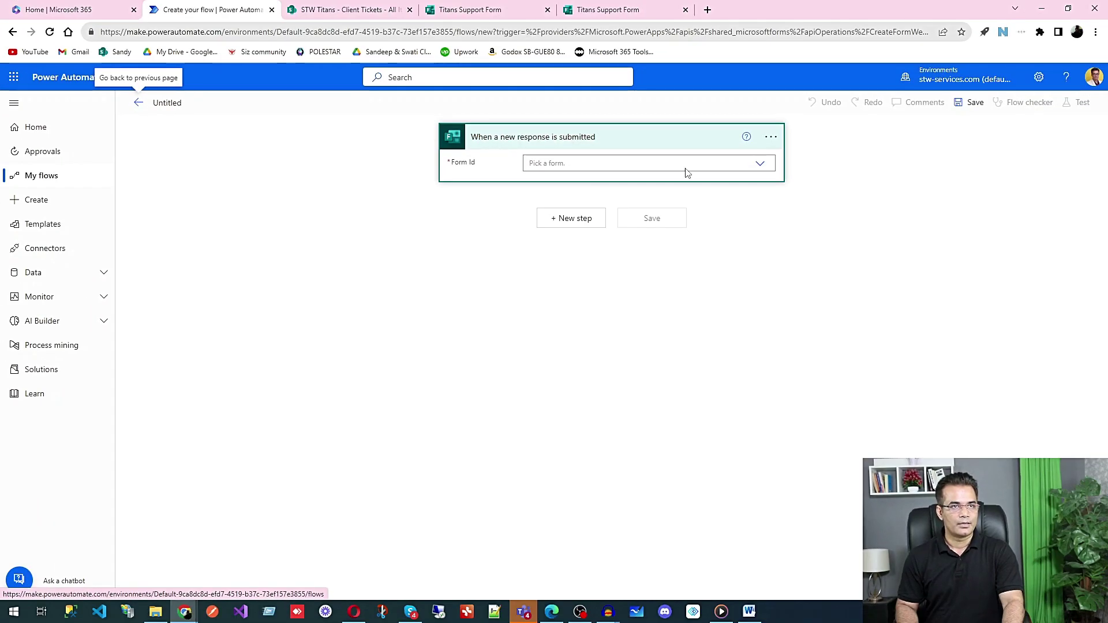
Set the trigger's Form Id to Titans Support Form
left_click(760, 165)
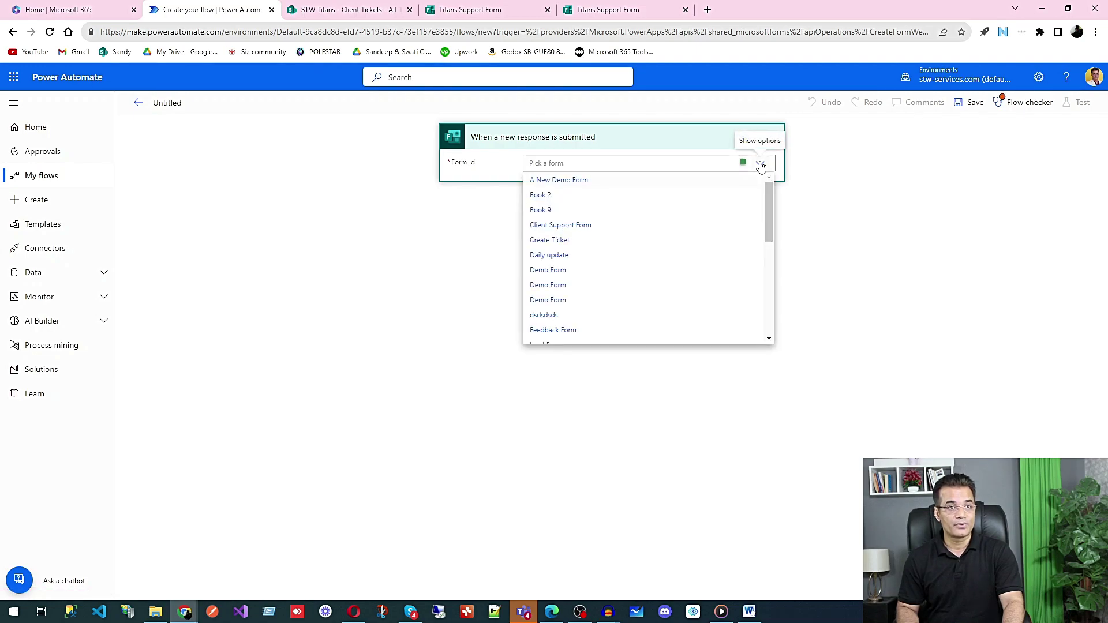
scroll(608, 283, "down", 2)
scroll(608, 283, "down", 1)
left_click(589, 315)
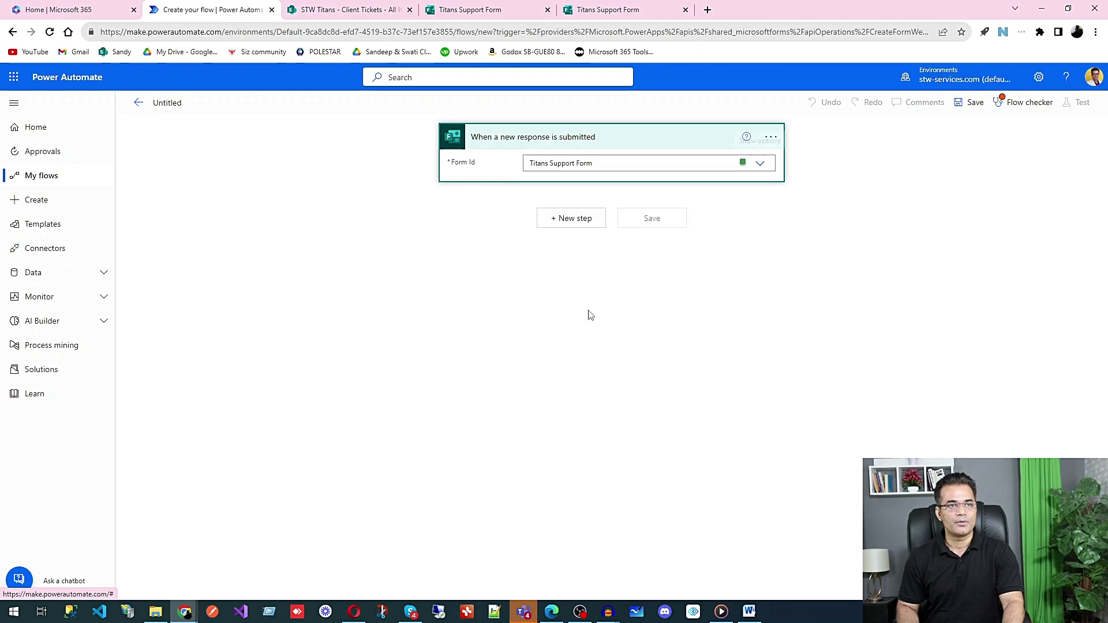
Add the Microsoft Forms action "Get response details" after the trigger
left_click(571, 229)
type("ge")
type("r")
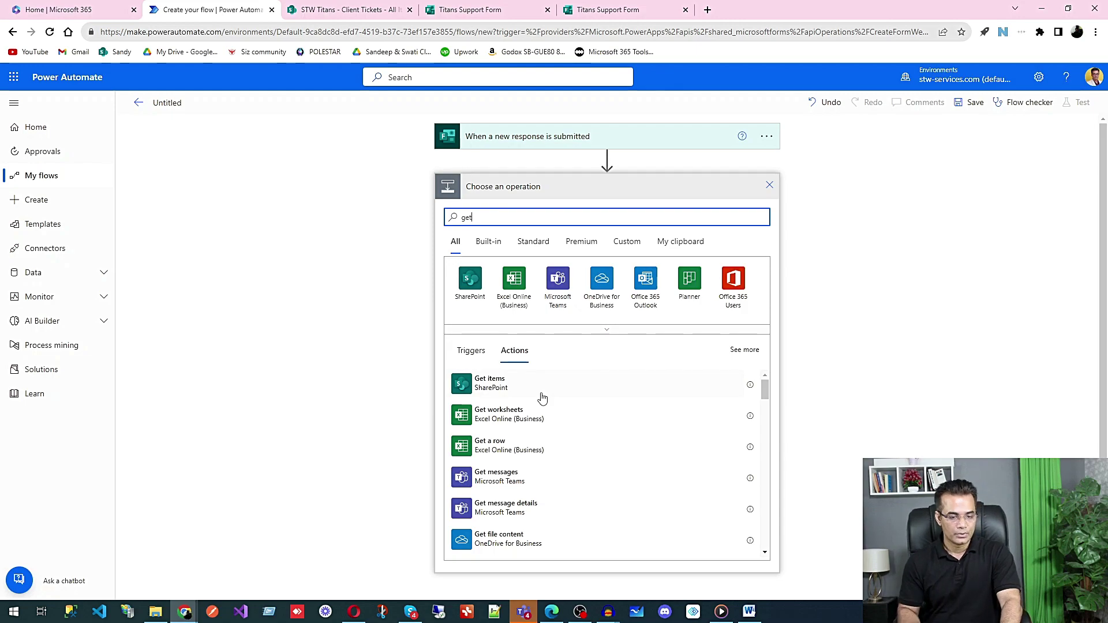
type("re")
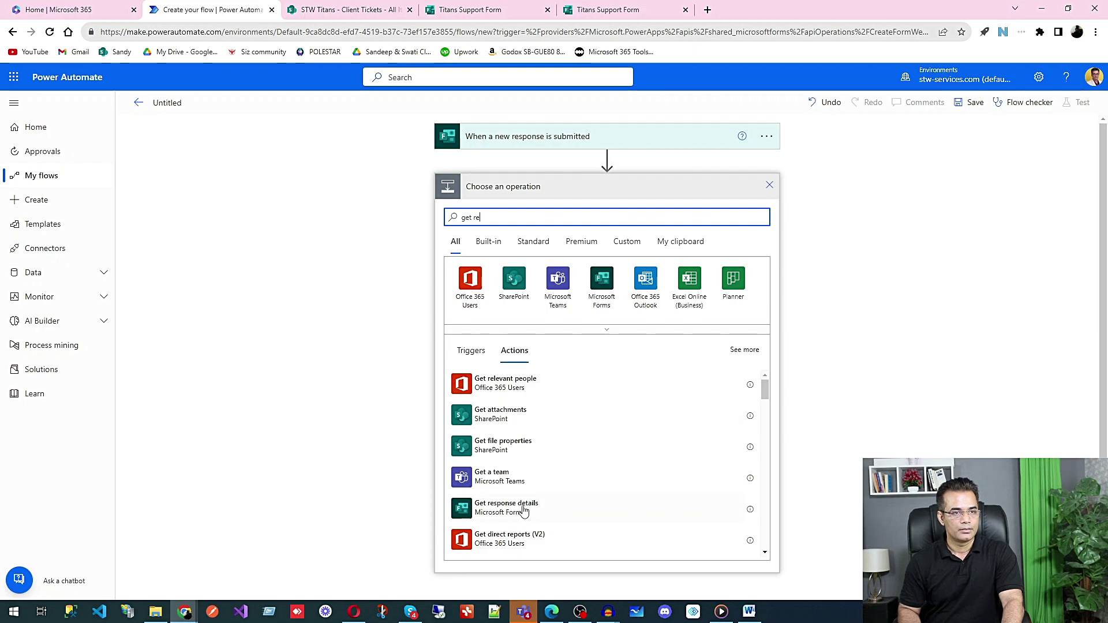
left_click(496, 514)
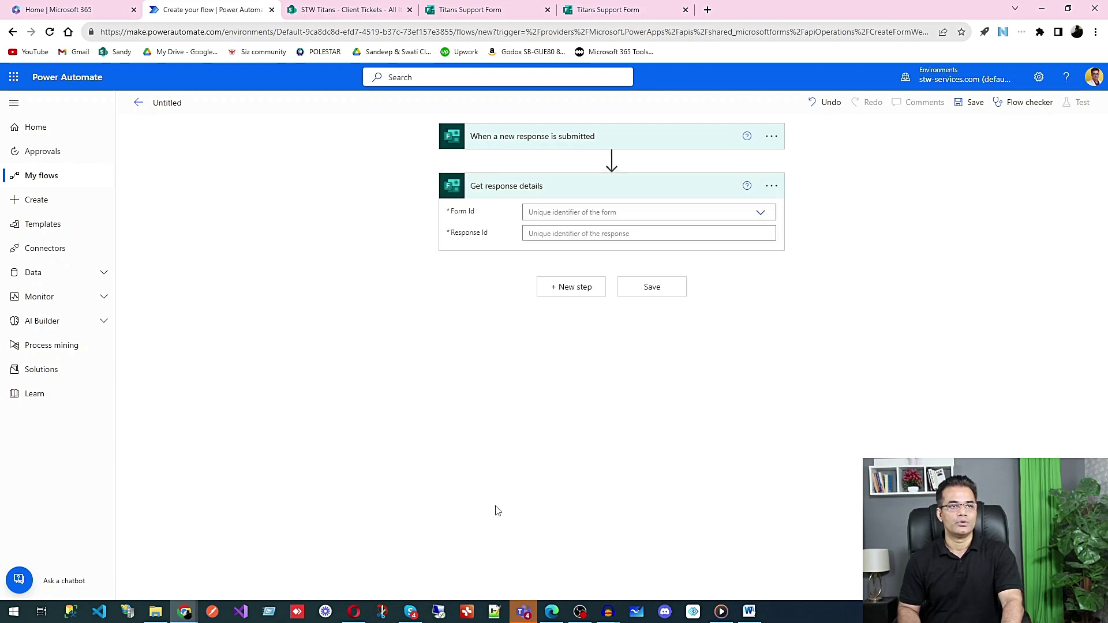
In Get response details, set the Form Id to Titans Support Form and the Response Id to the trigger's Response Id
left_click(762, 214)
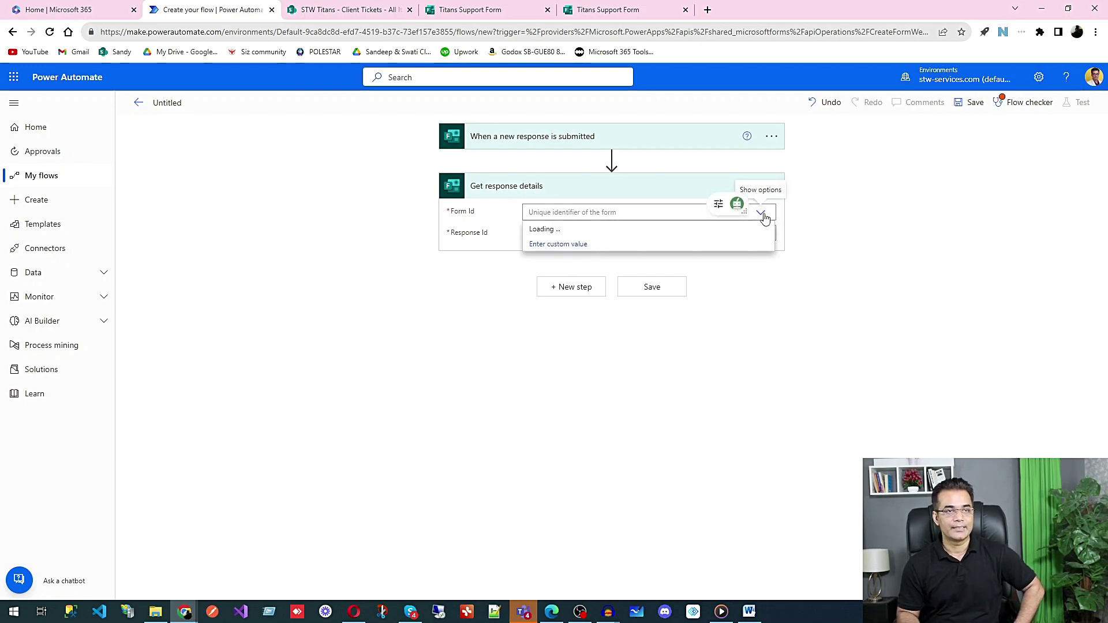
scroll(653, 332, "down", 3)
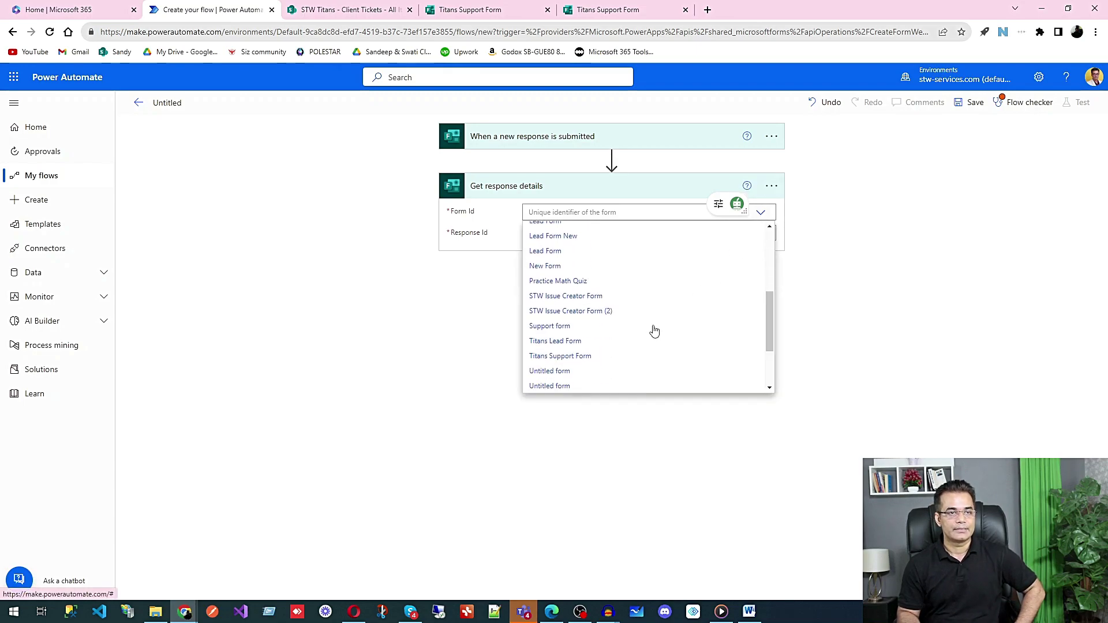
left_click(586, 356)
left_click(599, 235)
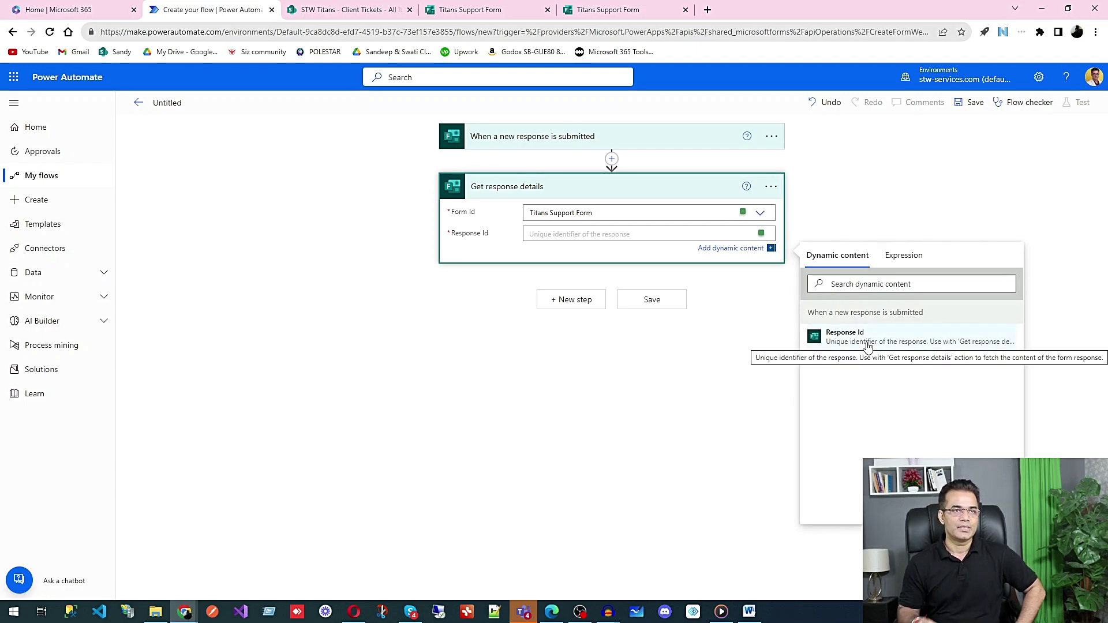
left_click(867, 345)
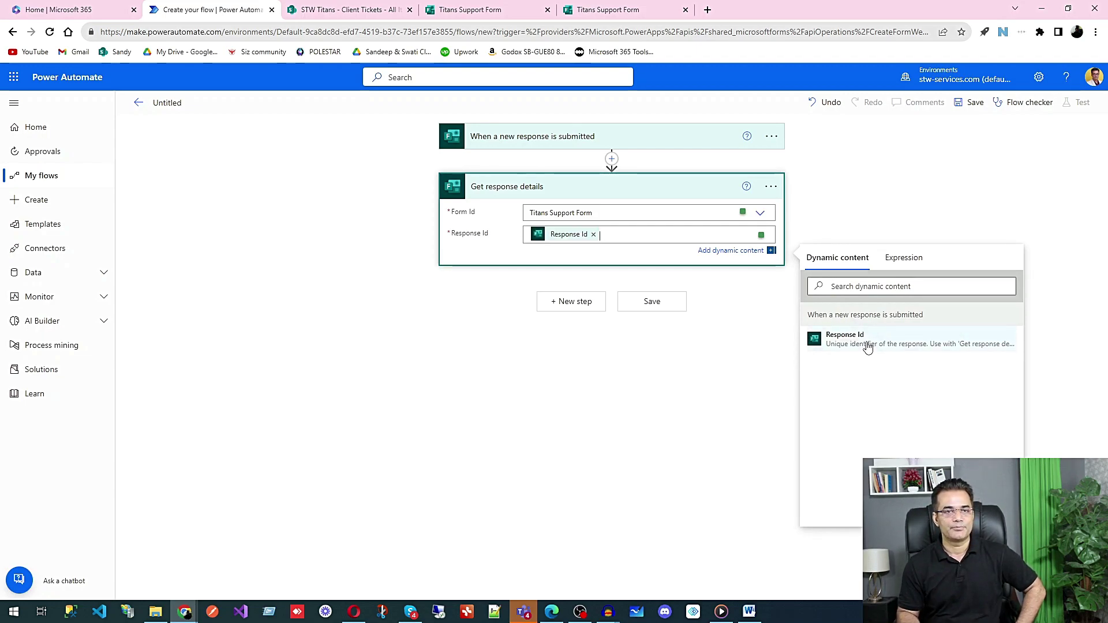
left_click(497, 391)
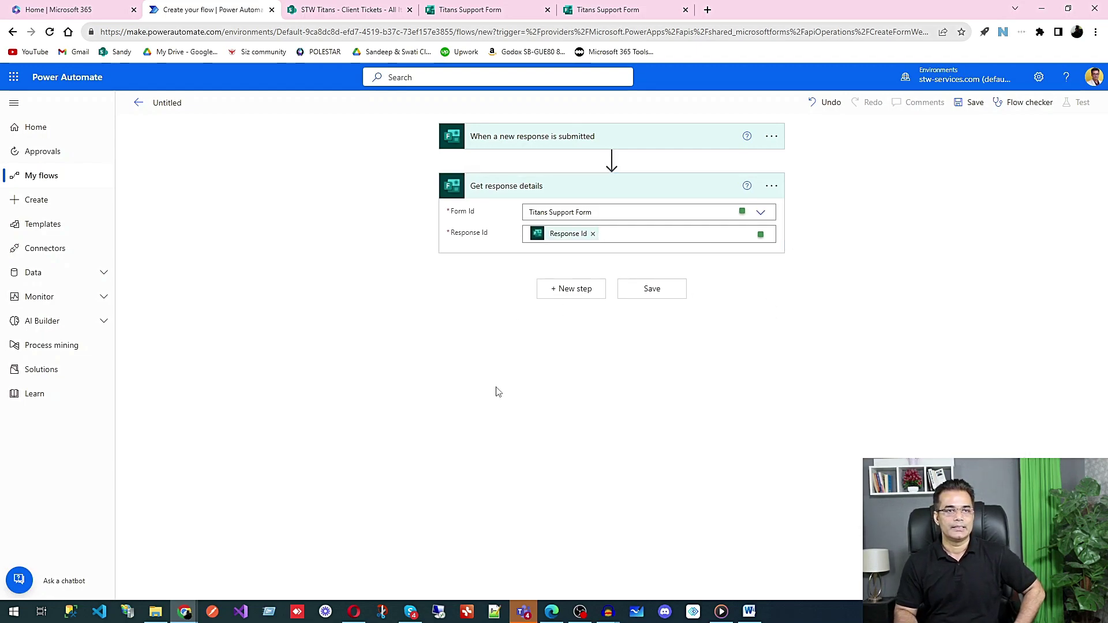
Add the SharePoint action "Create item" after Get response details
left_click(570, 293)
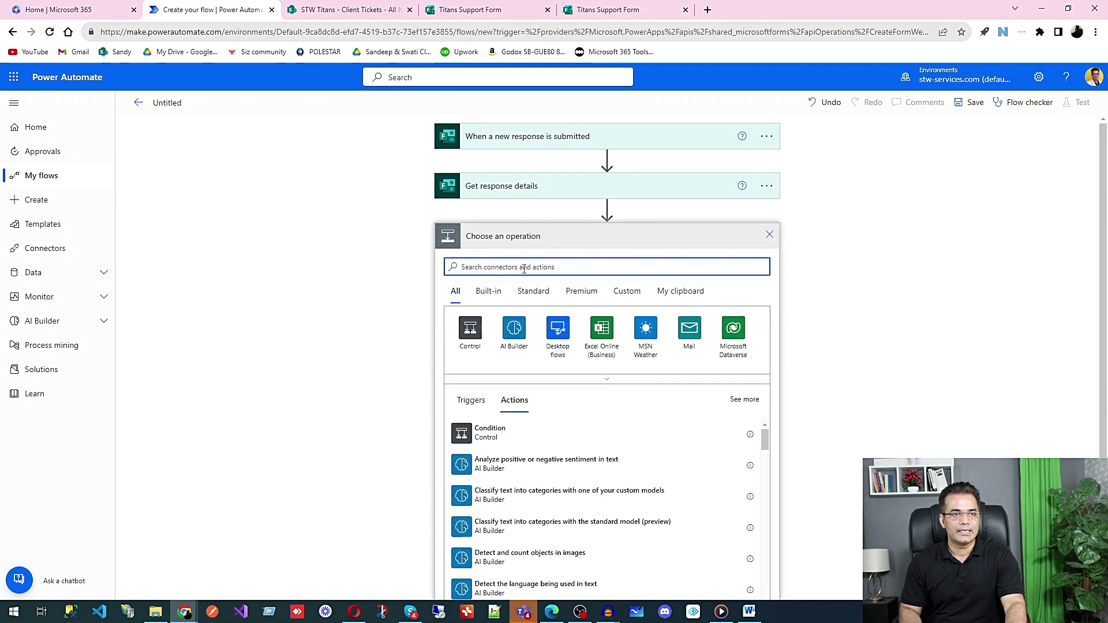
type("sharepoint")
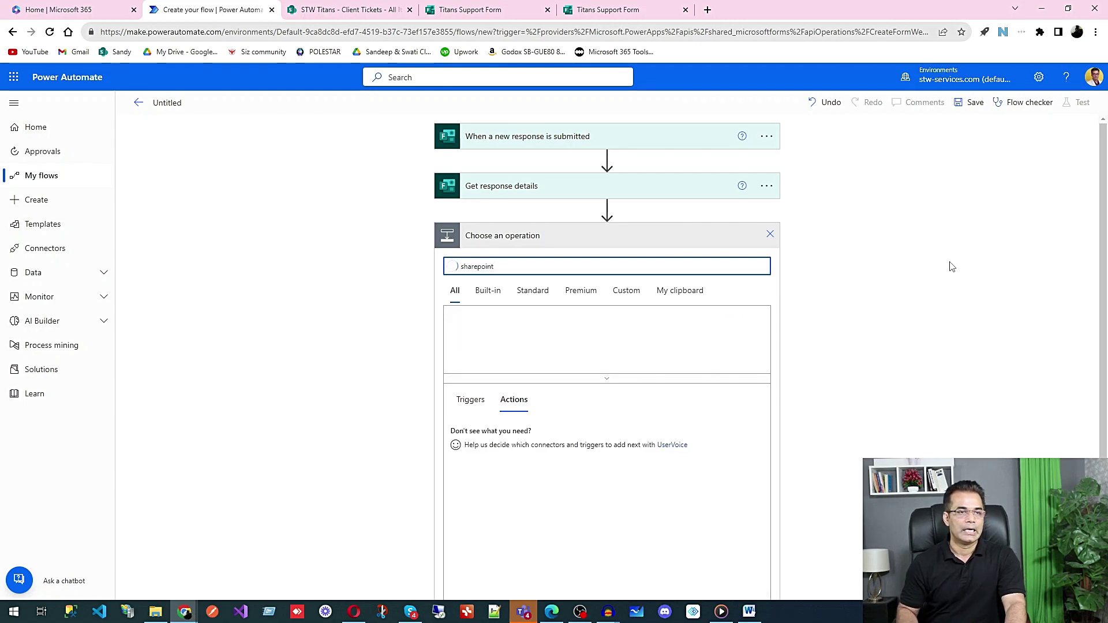
scroll(577, 479, "down", 3)
scroll(575, 490, "down", 1)
scroll(575, 490, "down", 3)
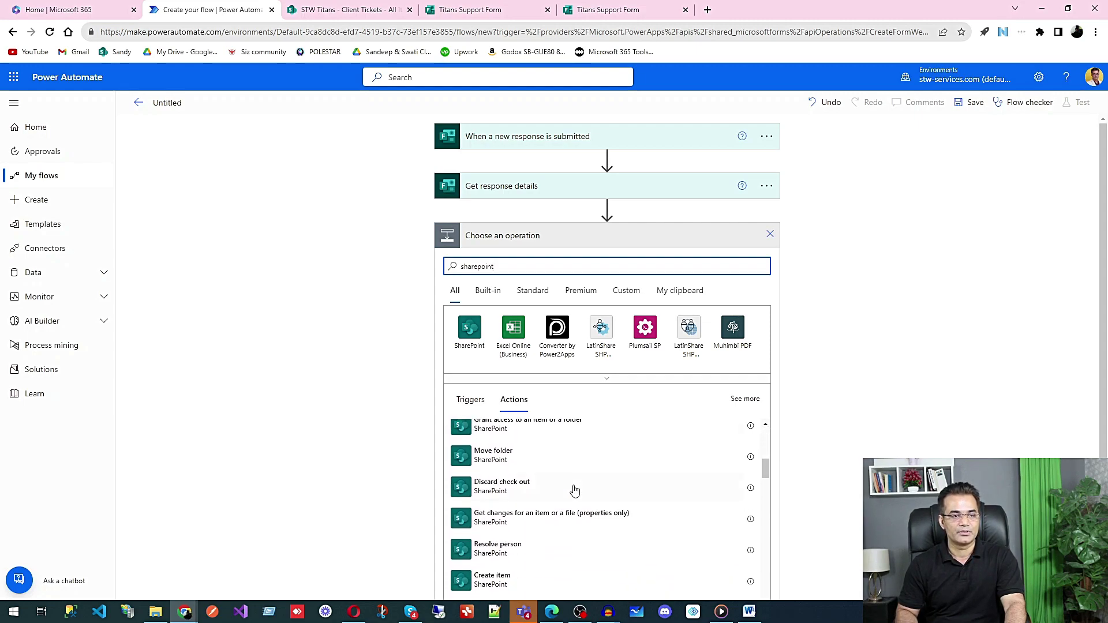
scroll(575, 493, "down", 2)
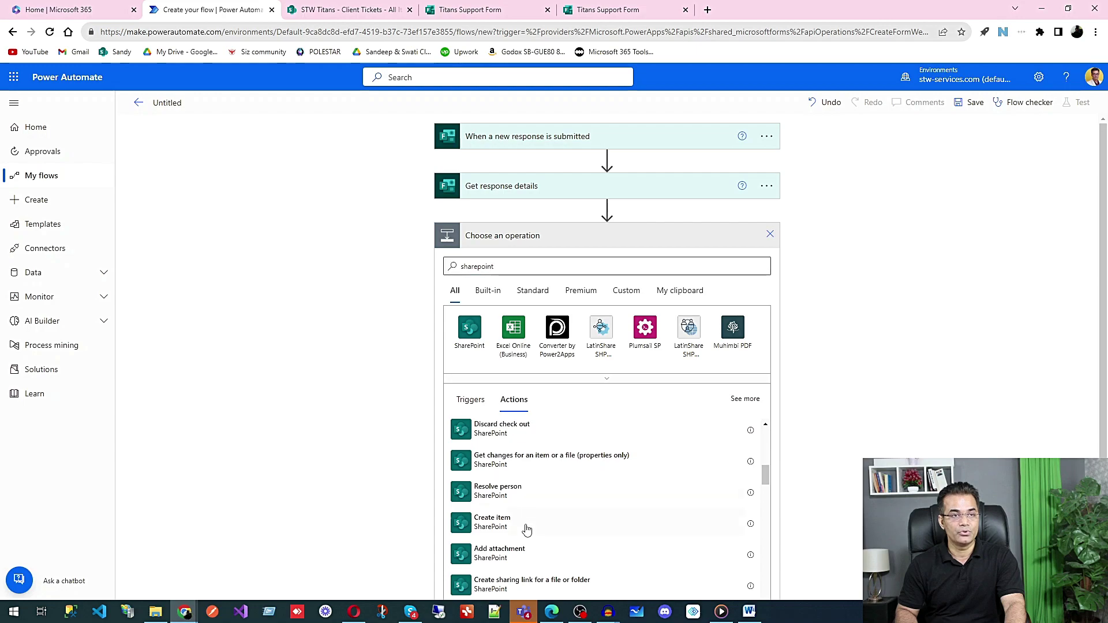
left_click(526, 529)
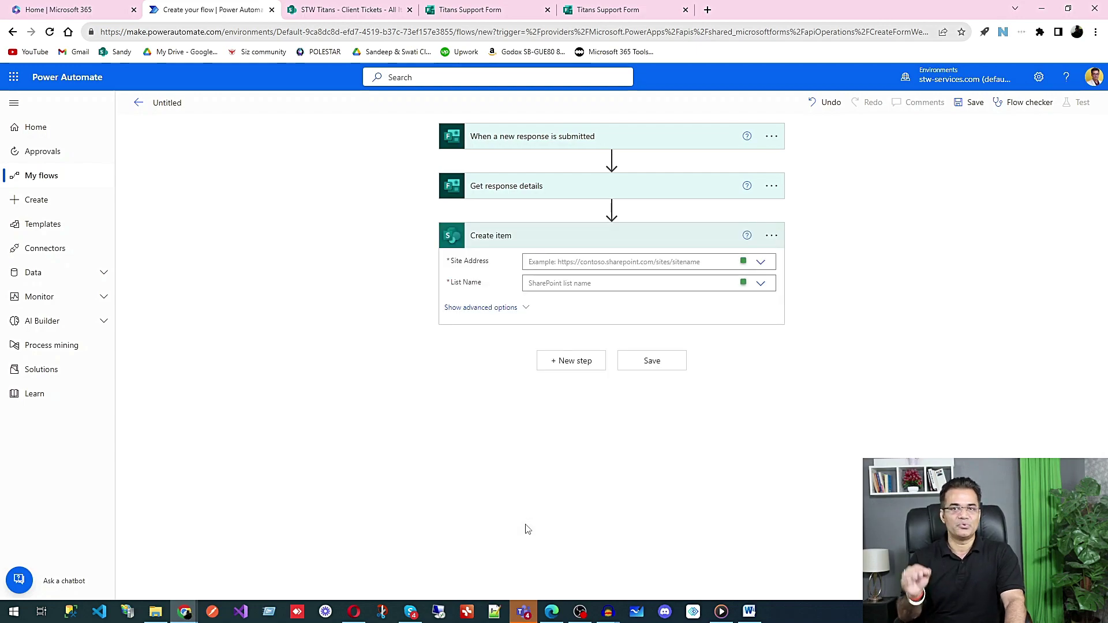
Set the Create item action's Site Address to STW Titans and its List Name to Client Tickets
left_click(761, 264)
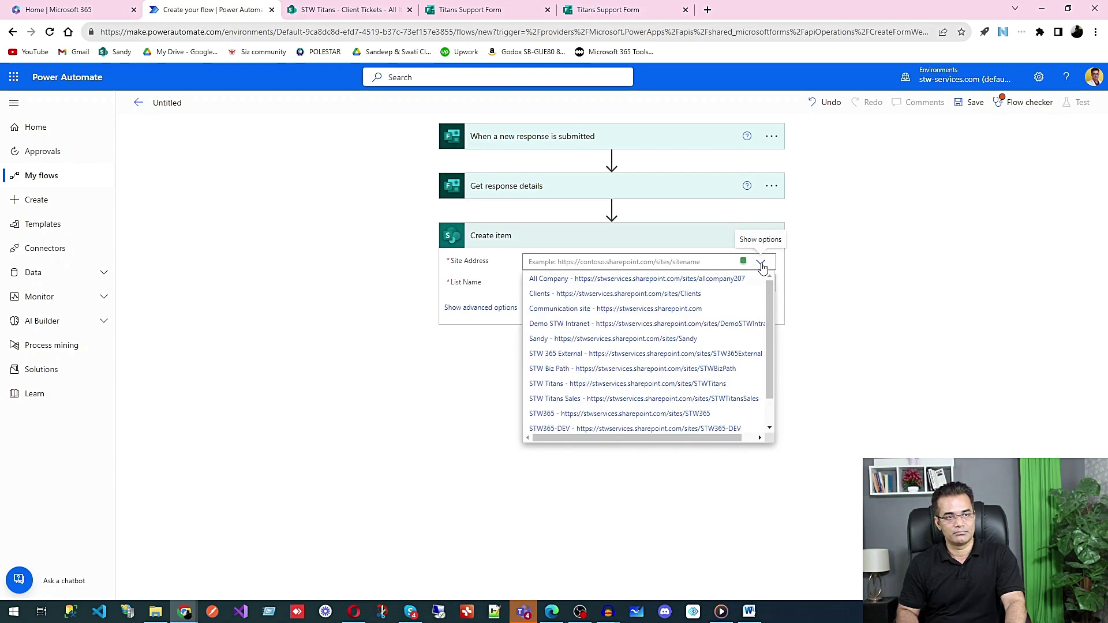
left_click(691, 384)
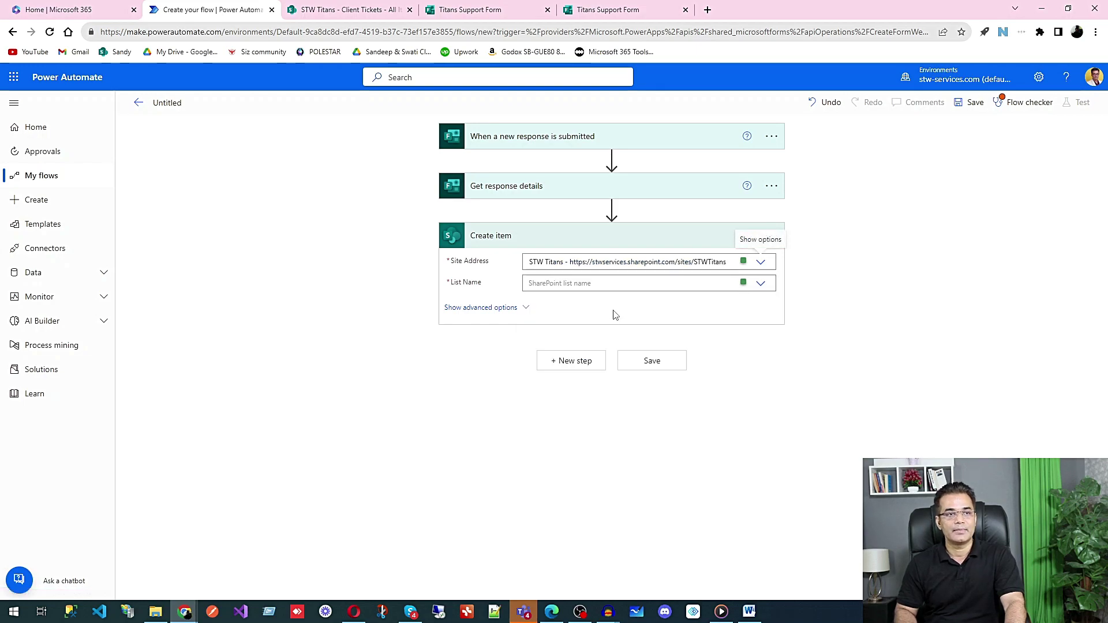
left_click(557, 283)
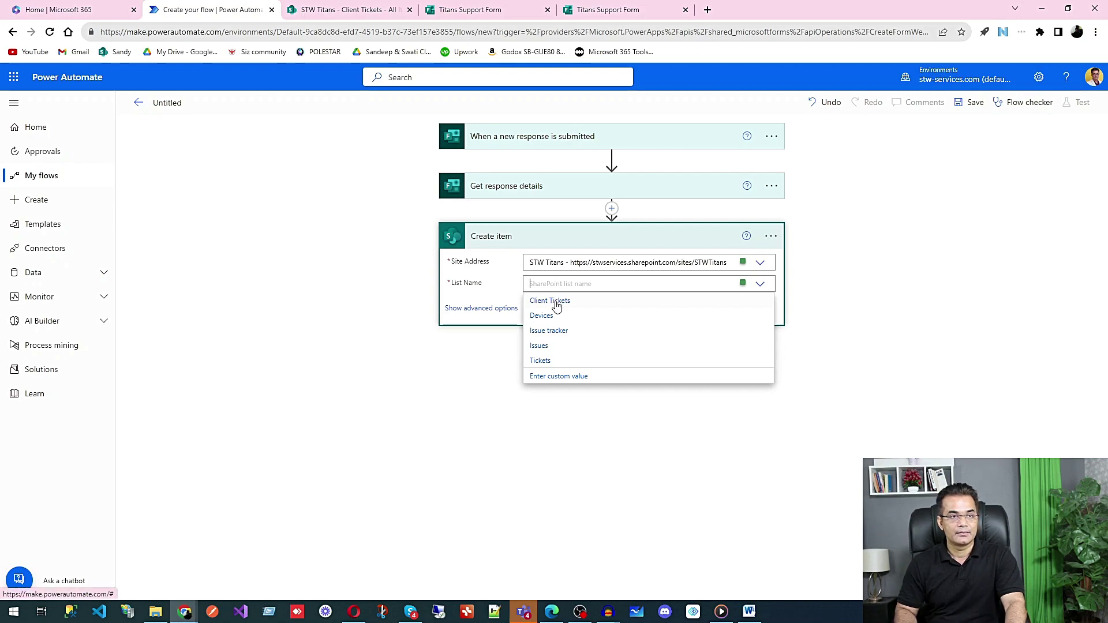
left_click(557, 303)
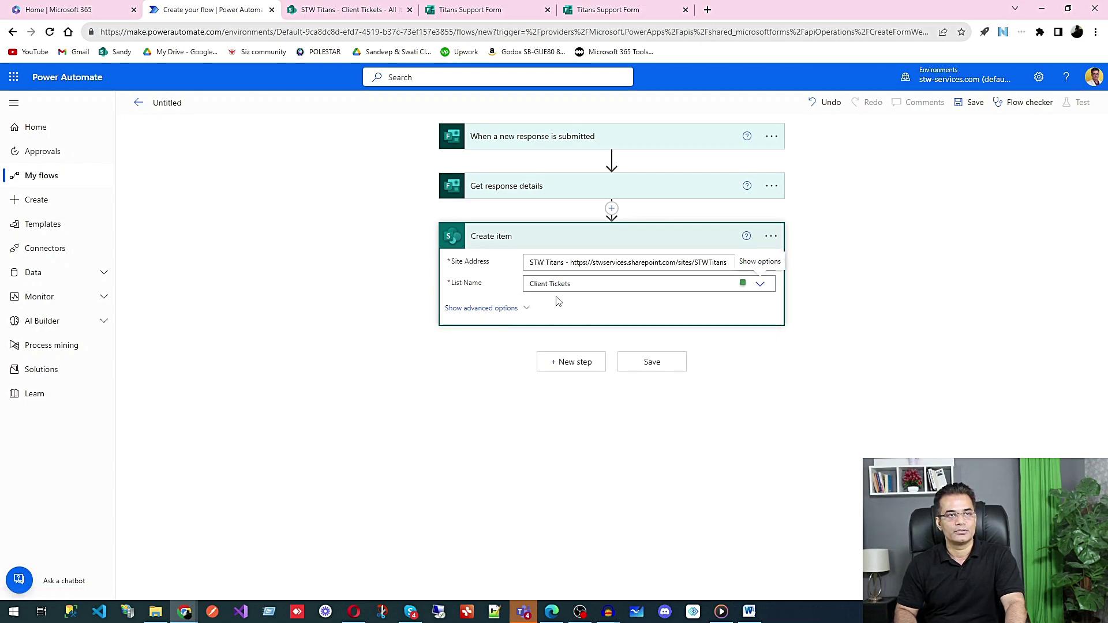
Check the support form and Client Tickets list, and map Title to Client Name and Issue description to Error in Create item
left_click(608, 10)
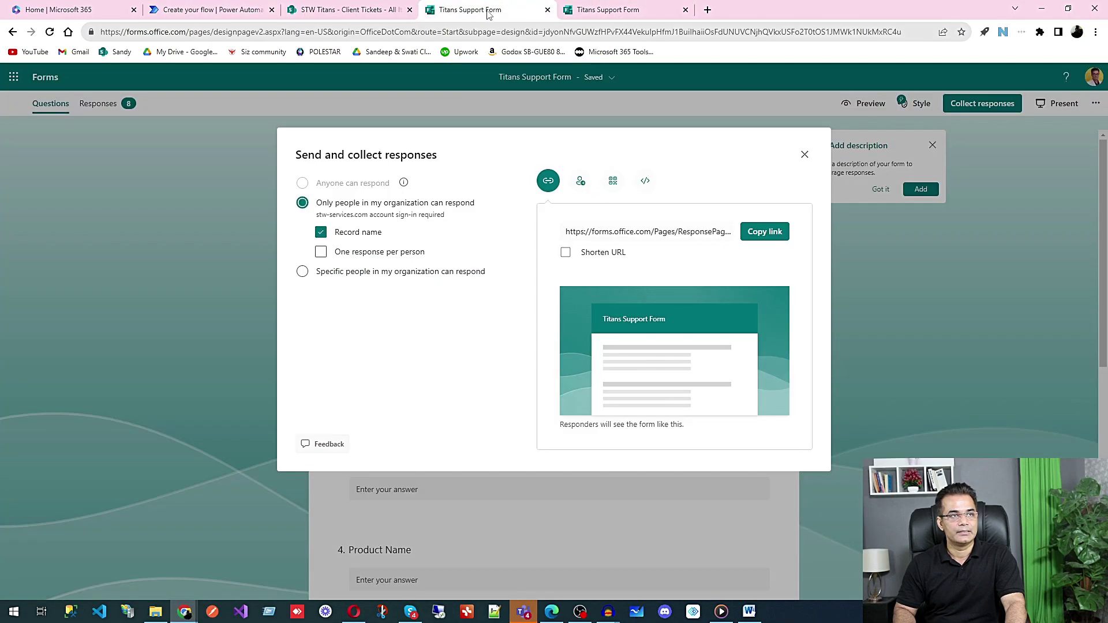
left_click(358, 10)
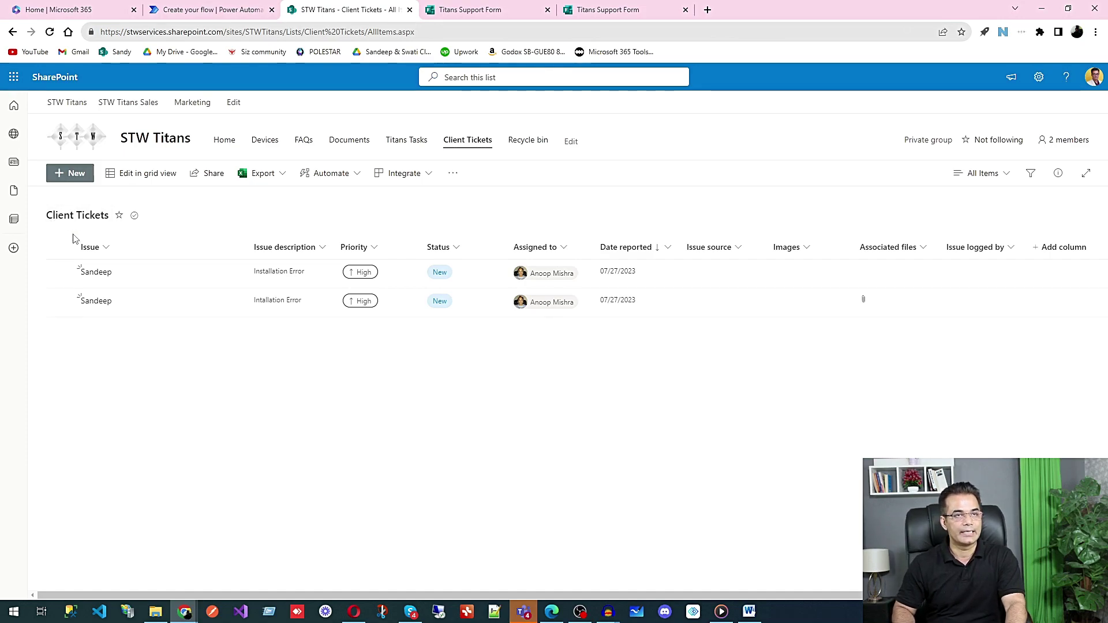
left_click(240, 14)
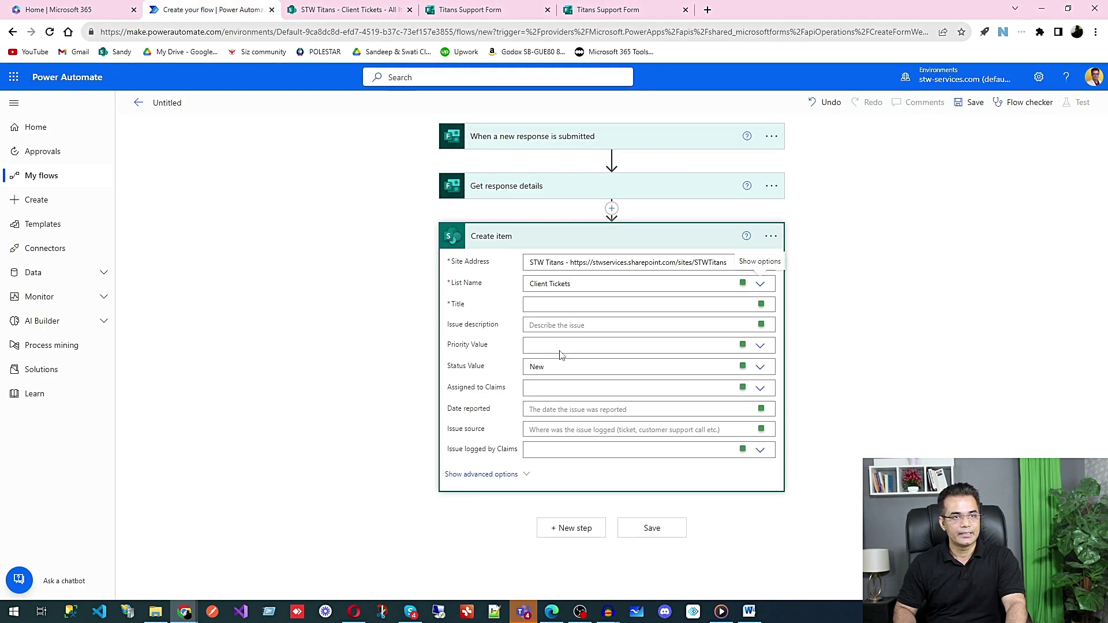
left_click(565, 305)
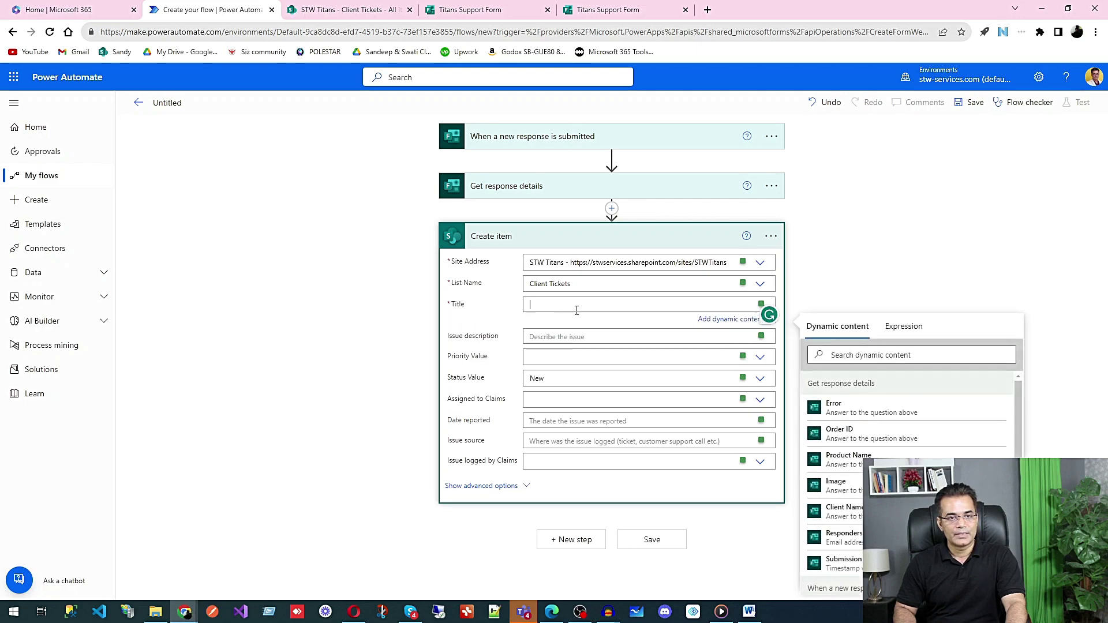
scroll(870, 381, "down", 1)
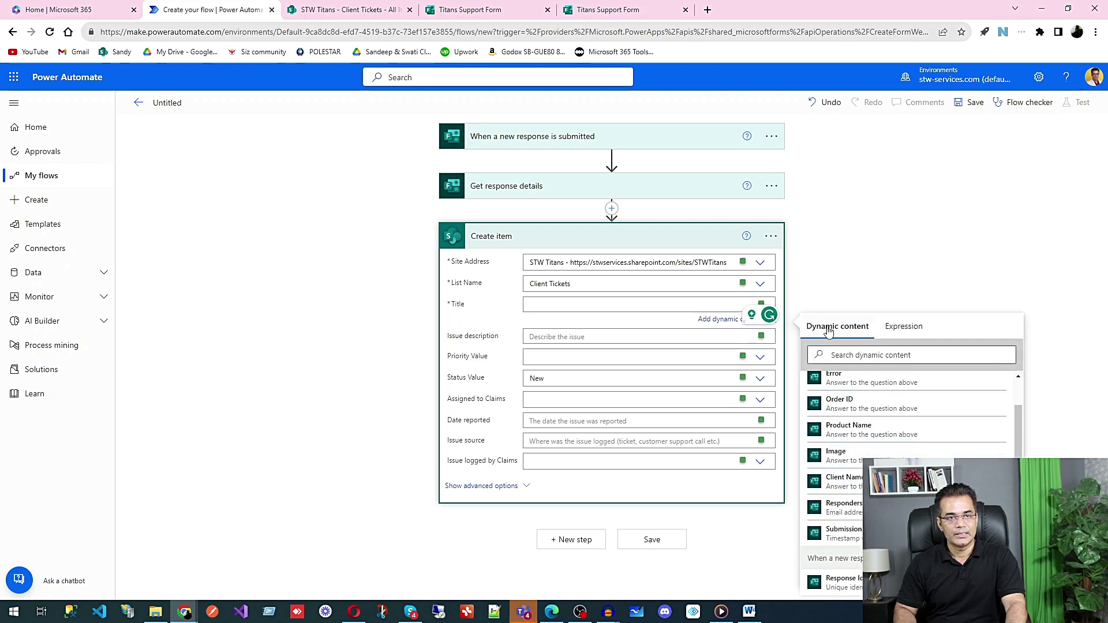
scroll(909, 438, "up", 1)
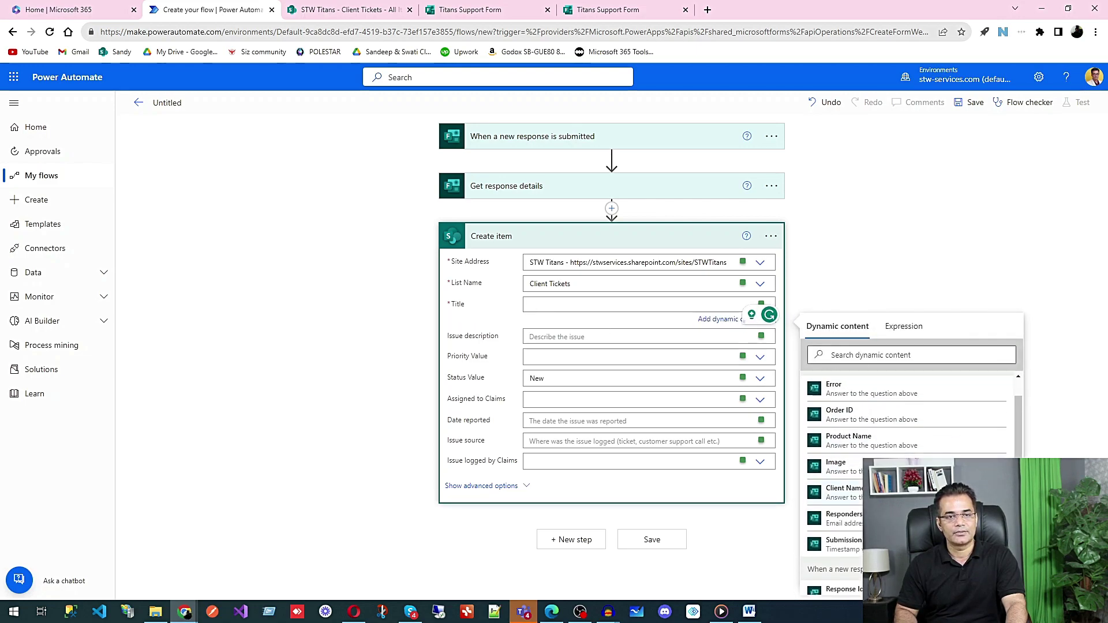
left_click(860, 516)
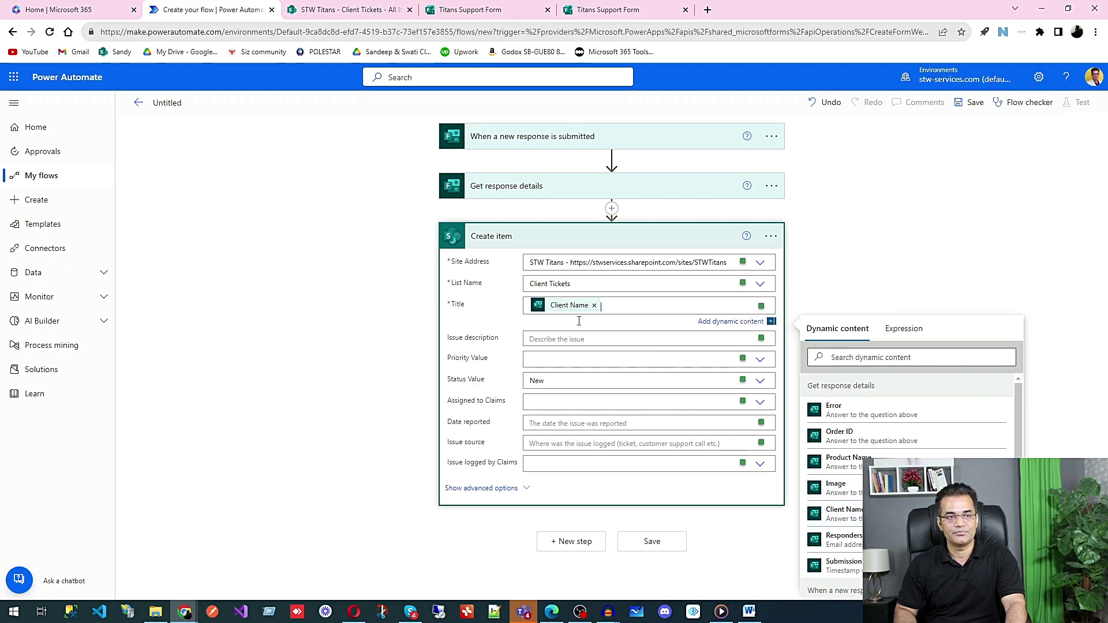
left_click(546, 339)
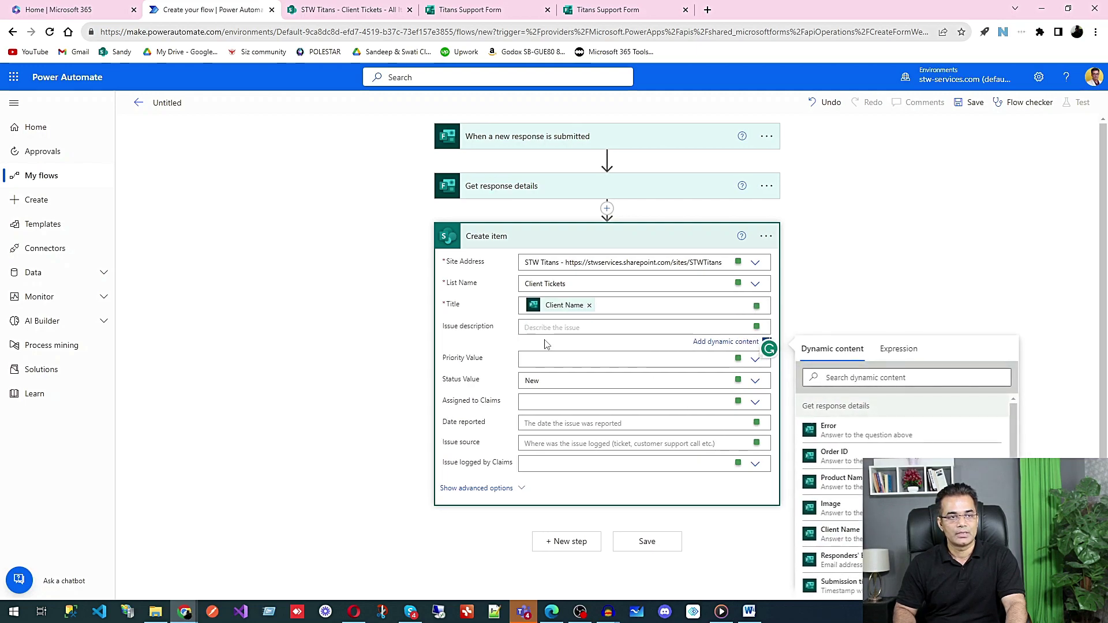
left_click(858, 433)
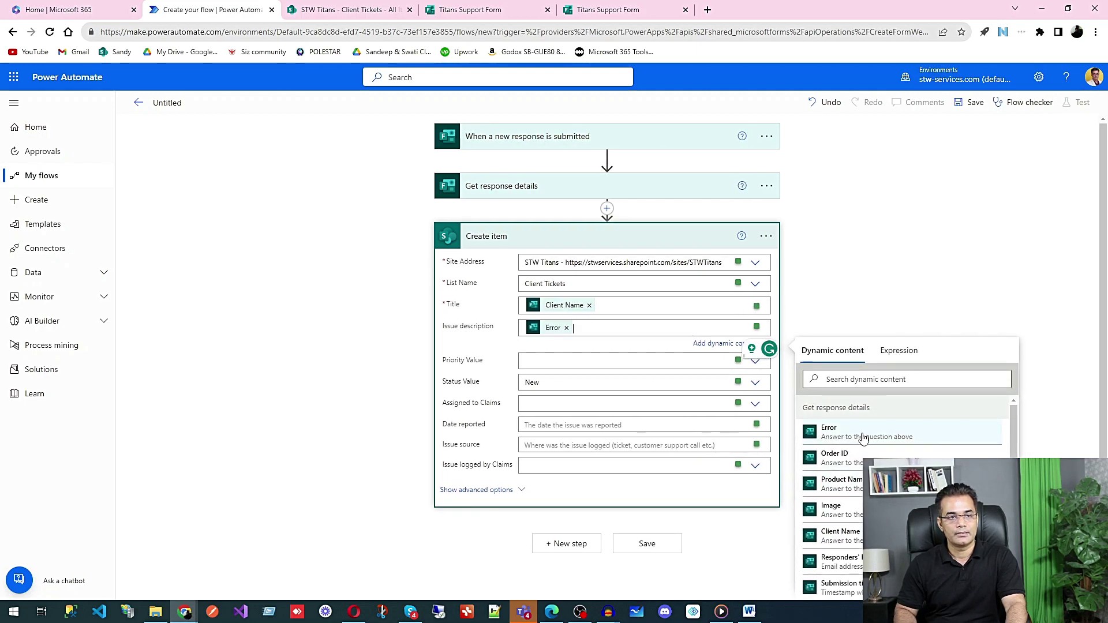
Set the new item's Priority Value to High and choose the support person in Assigned to Claims
left_click(549, 359)
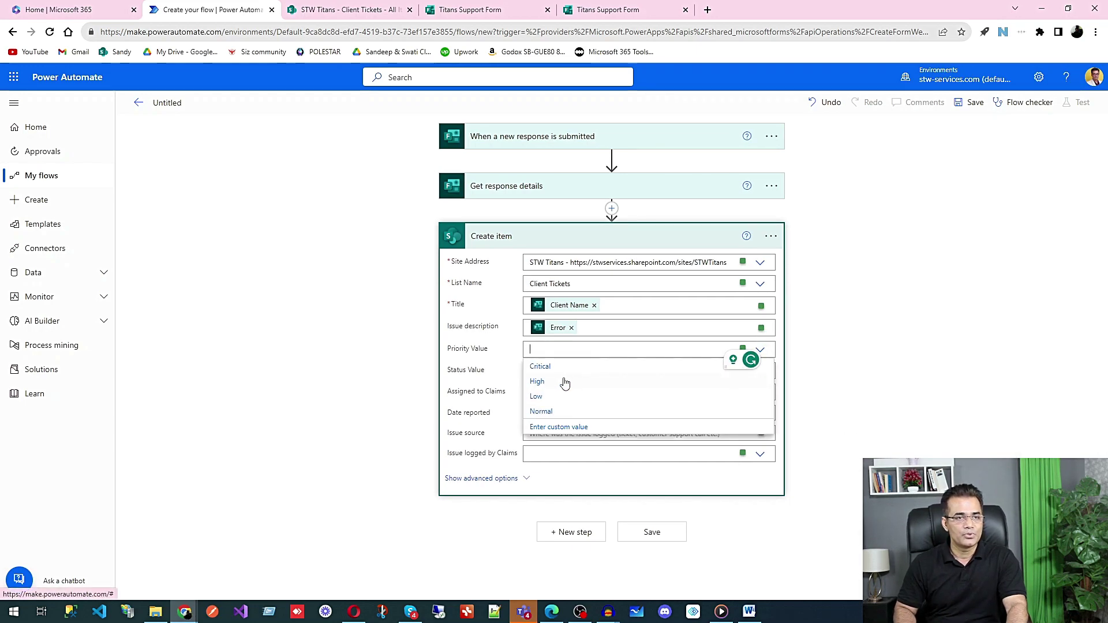
left_click(552, 382)
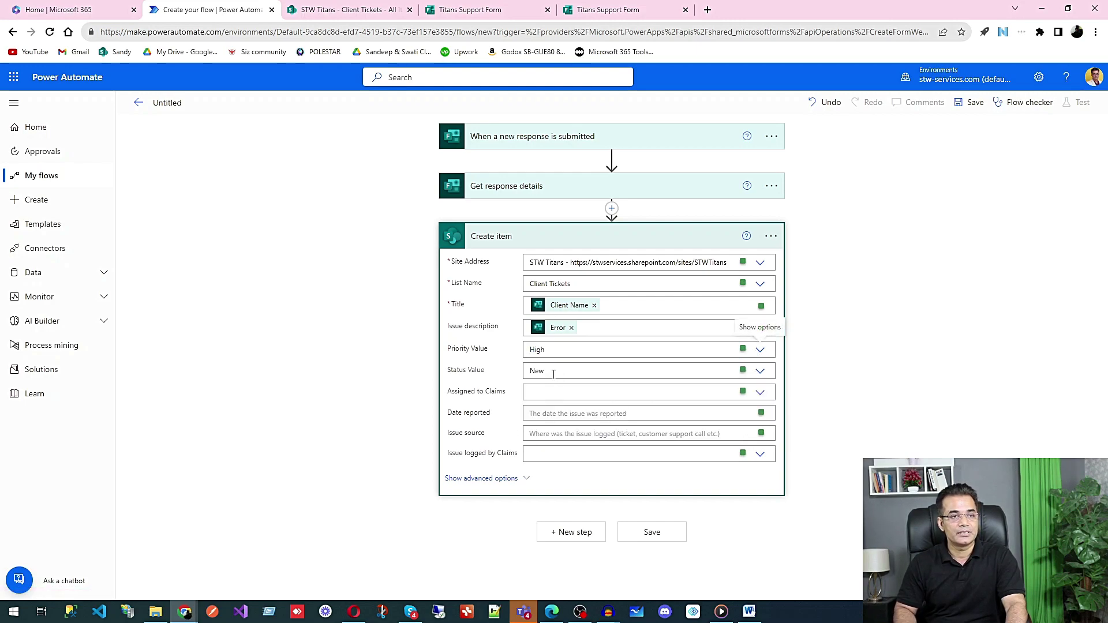
left_click(552, 389)
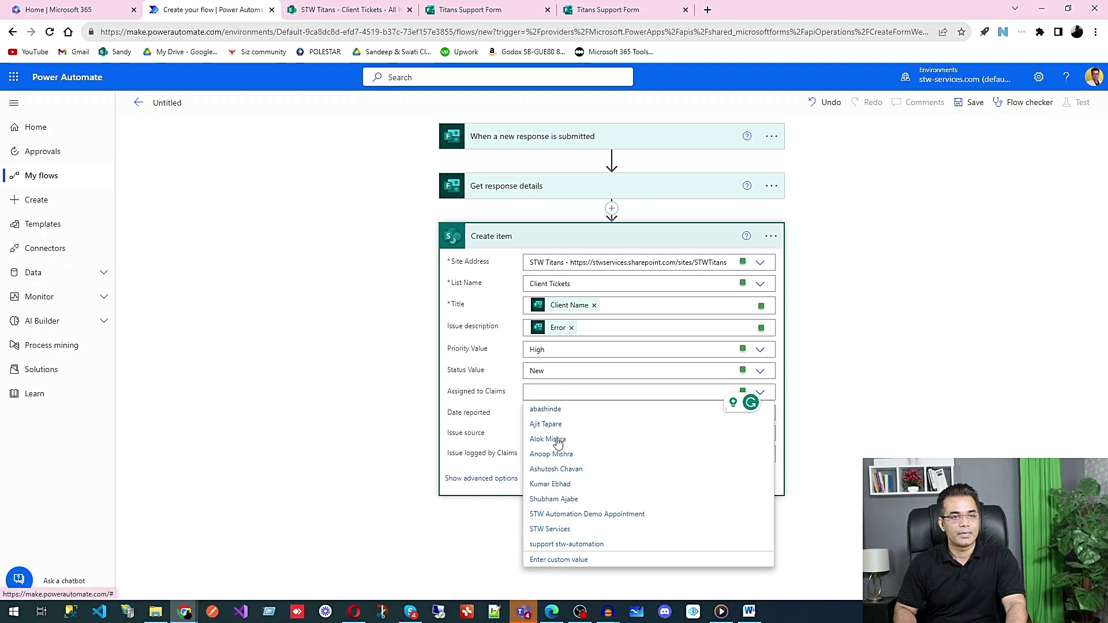
left_click(560, 458)
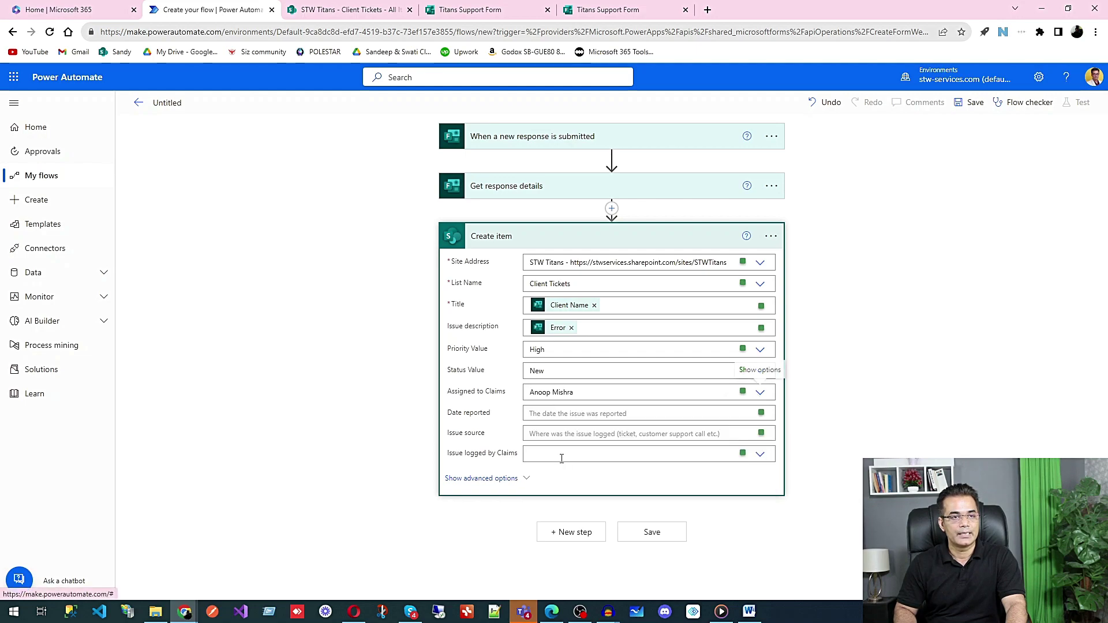
Fill Date reported with the response's Submission time and save the flow
left_click(558, 414)
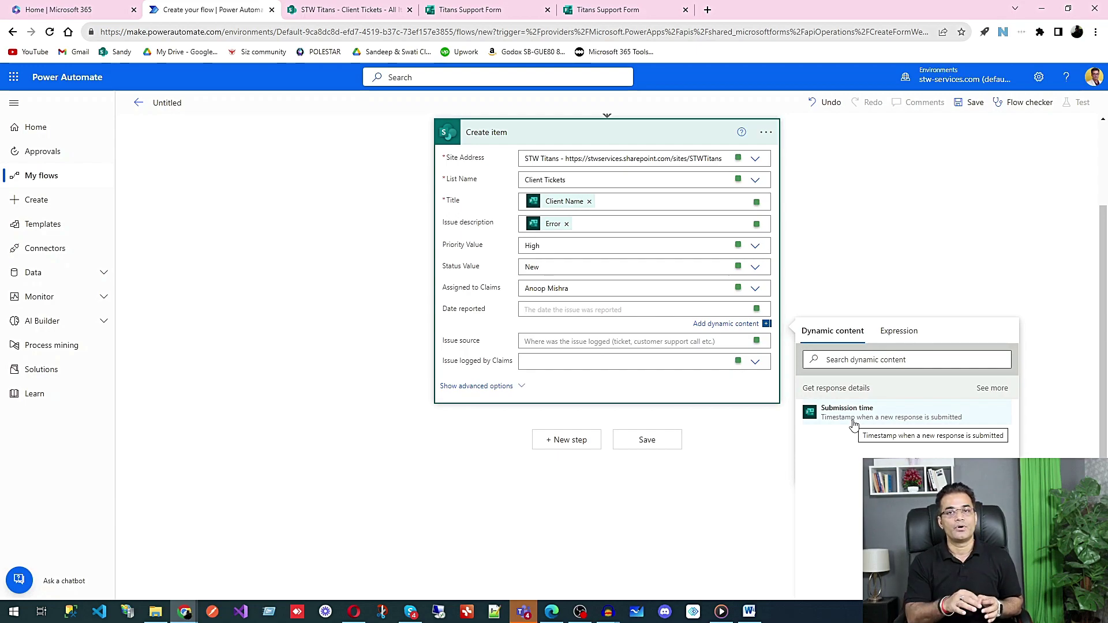
left_click(849, 412)
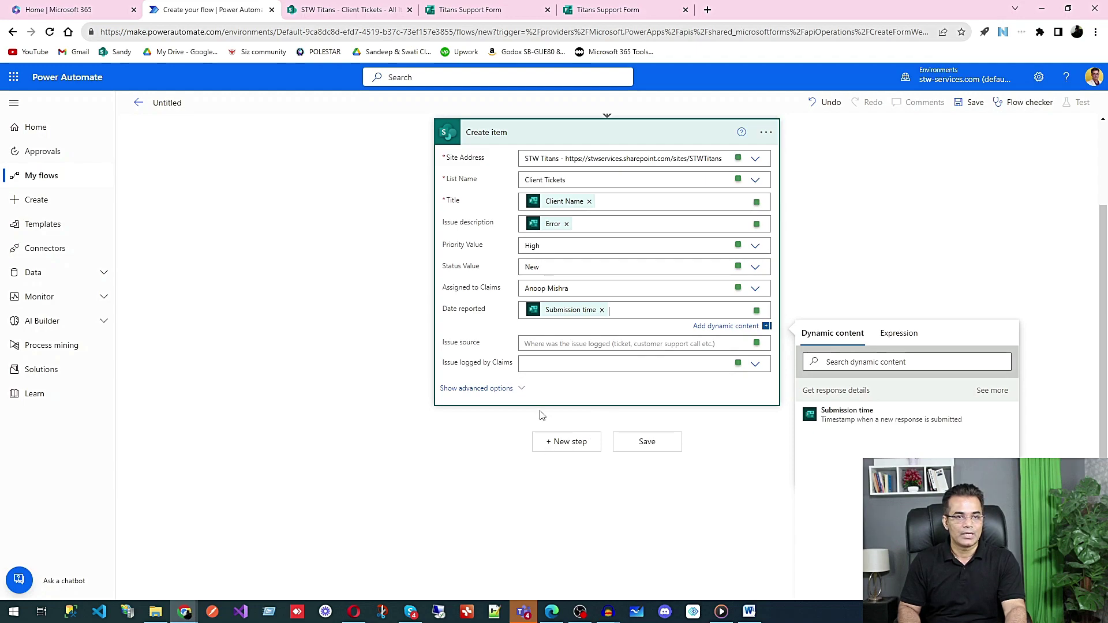
left_click(646, 442)
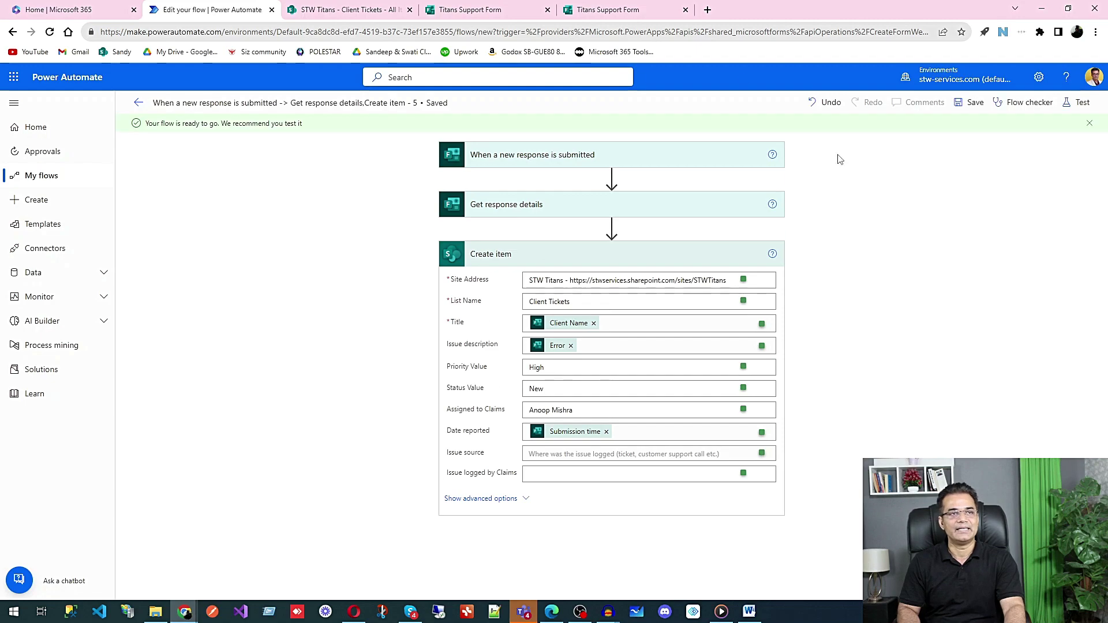
Start another Titans Support Form response and fill in the client's name and "Testing error" as the Error
left_click(647, 16)
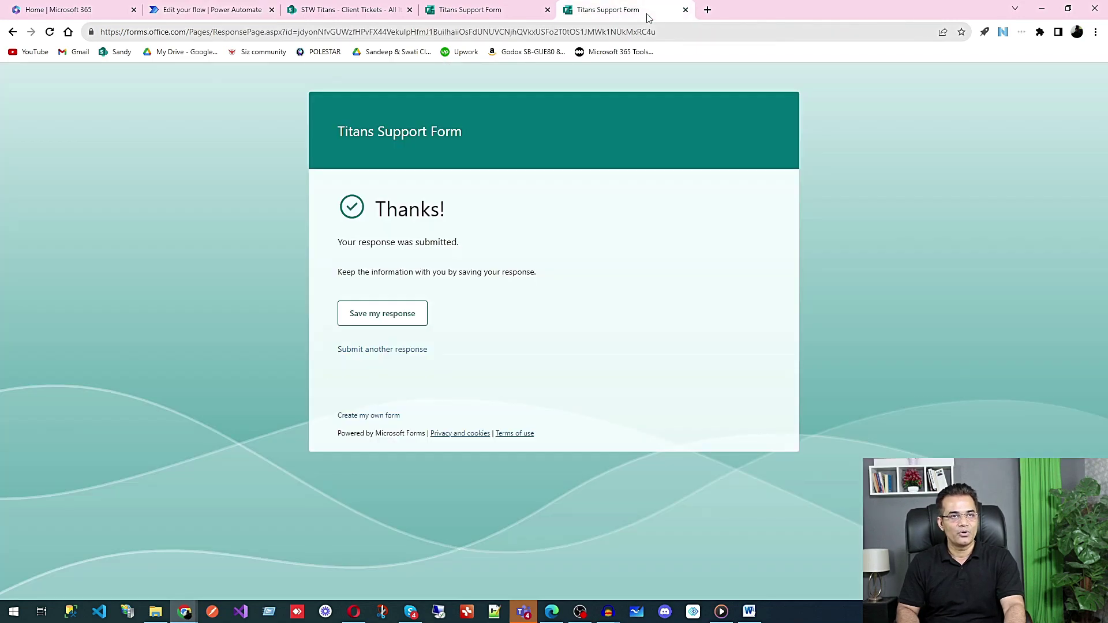
left_click(386, 349)
left_click(451, 257)
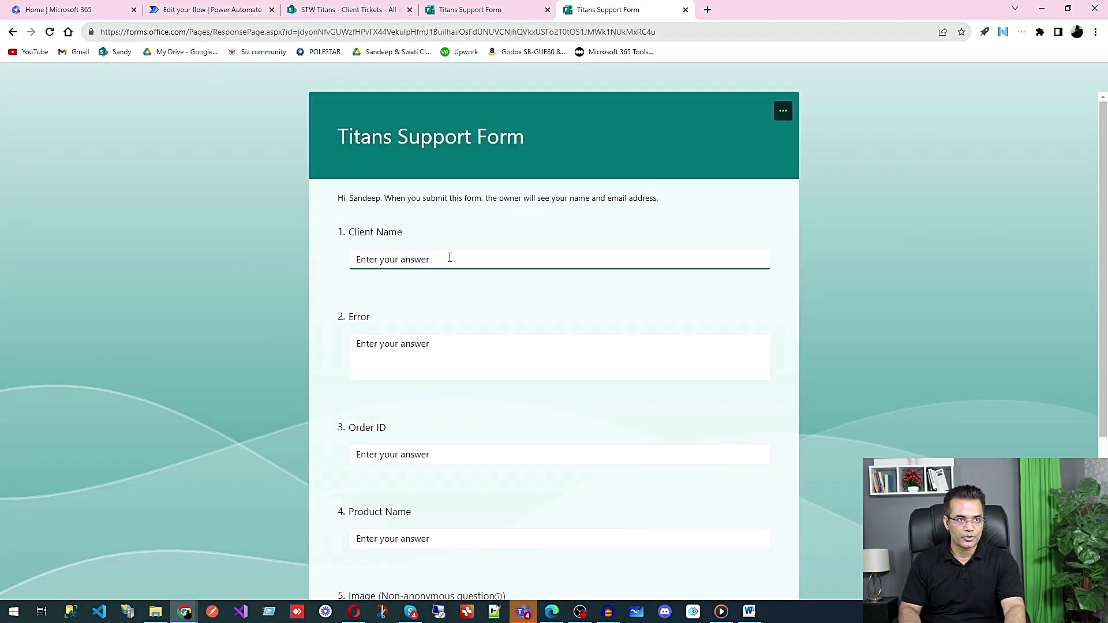
type("Sandeep  001")
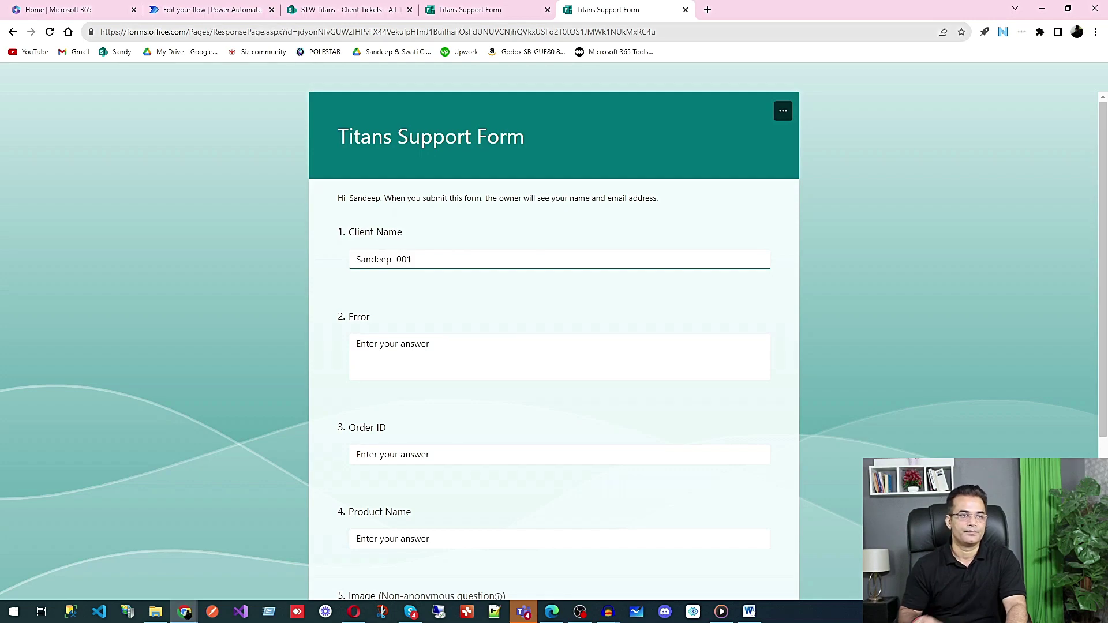
left_click(396, 348)
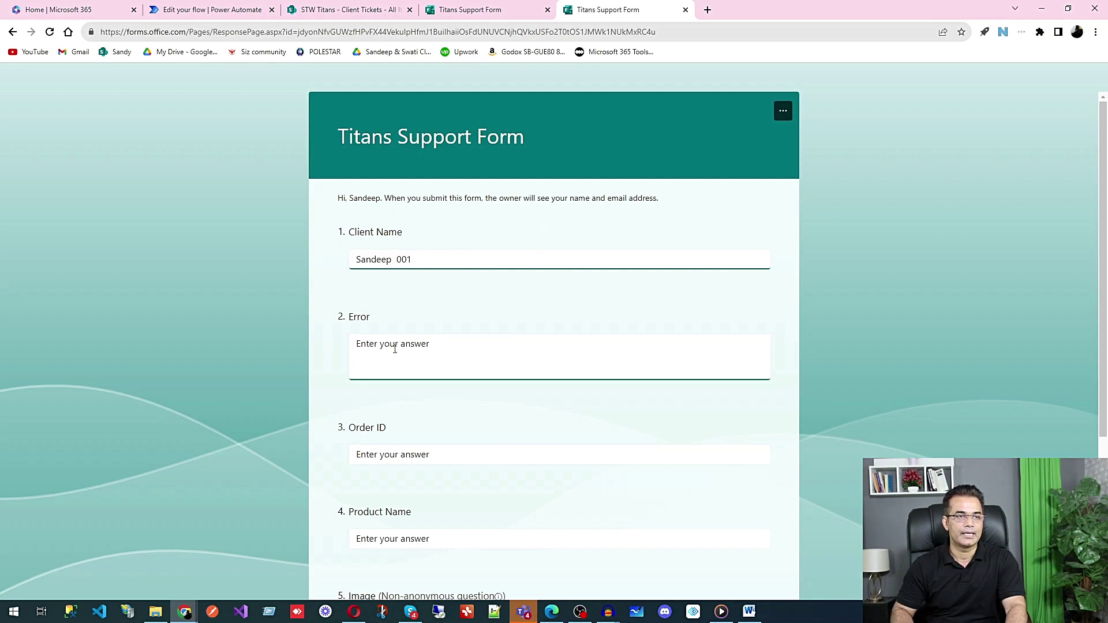
type("Tes")
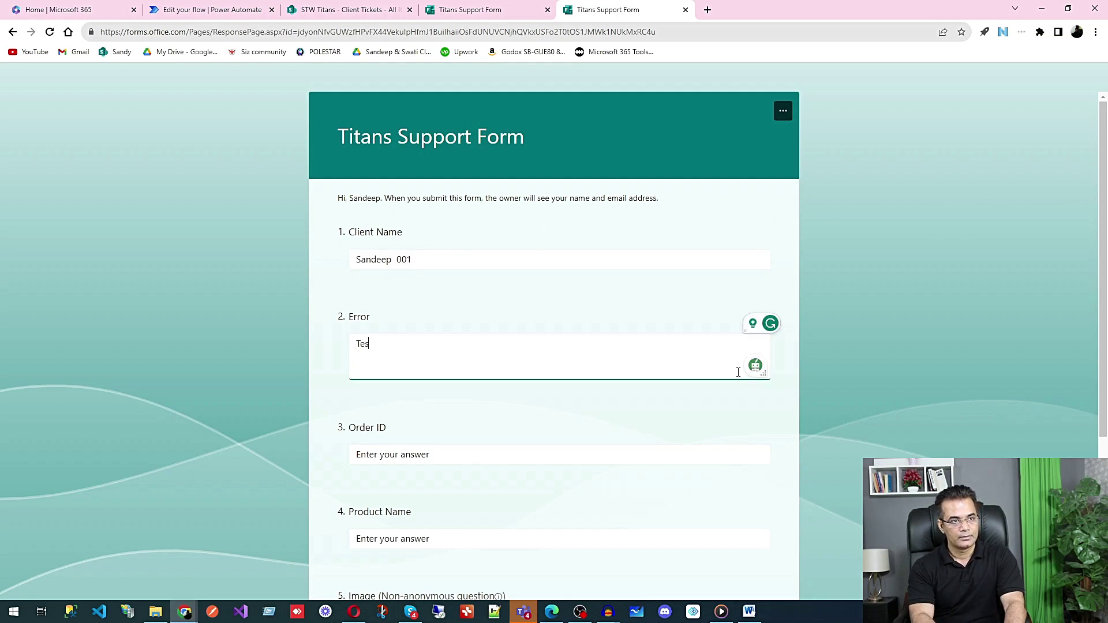
type("ting error")
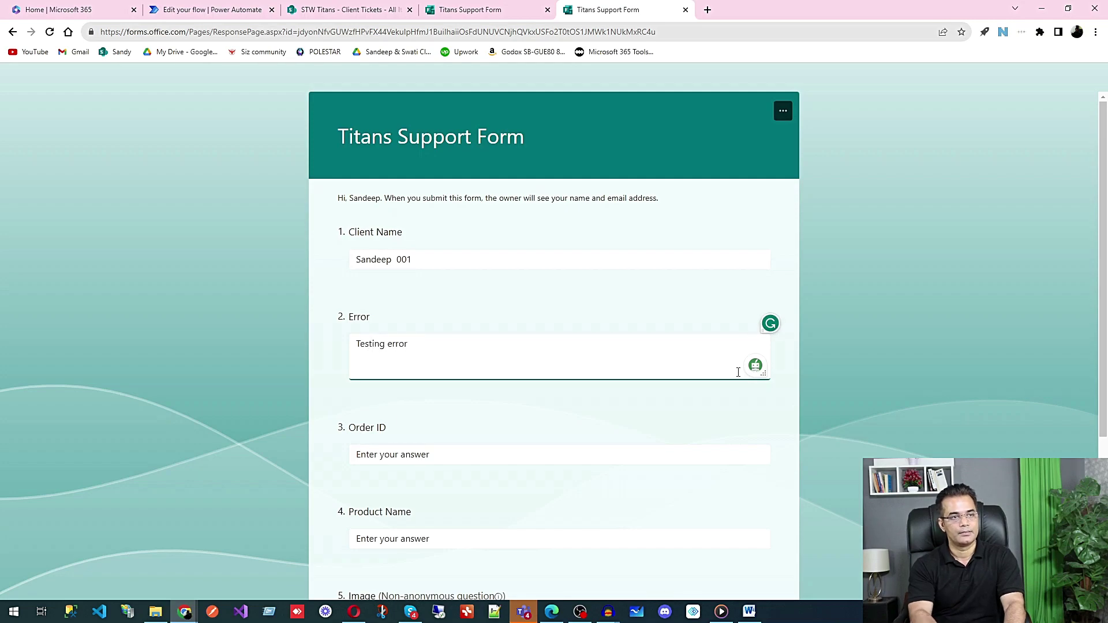
Fill in the Order ID, set Product Name to "STW 365 automation", and submit the response without an image
left_click(401, 456)
type("STW 001")
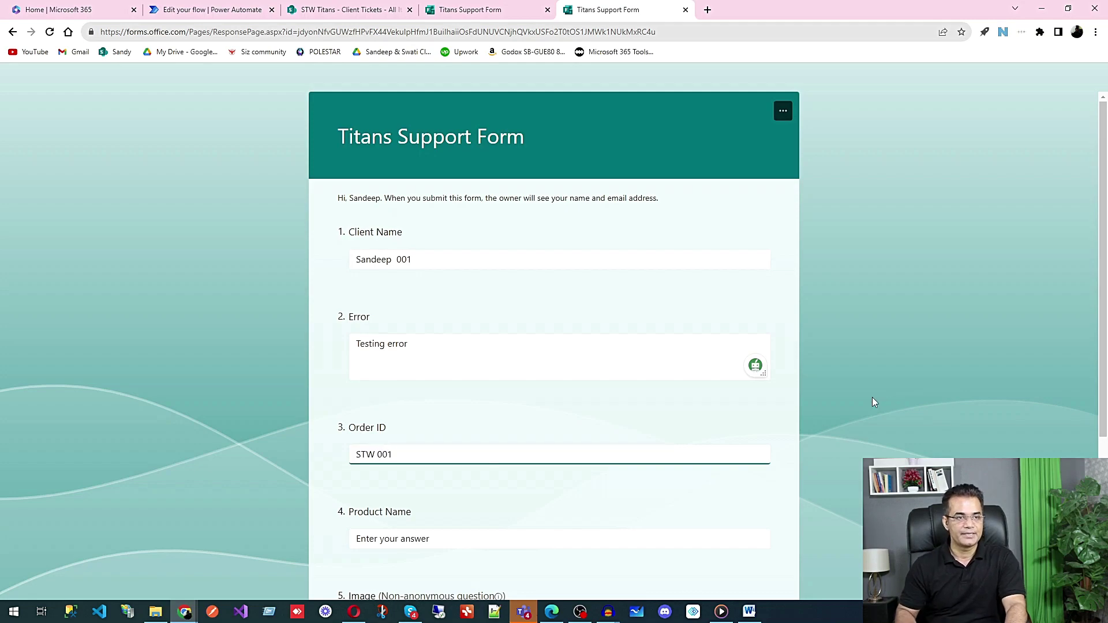
scroll(680, 421, "down", 3)
left_click(452, 366)
type("STW 365 automation")
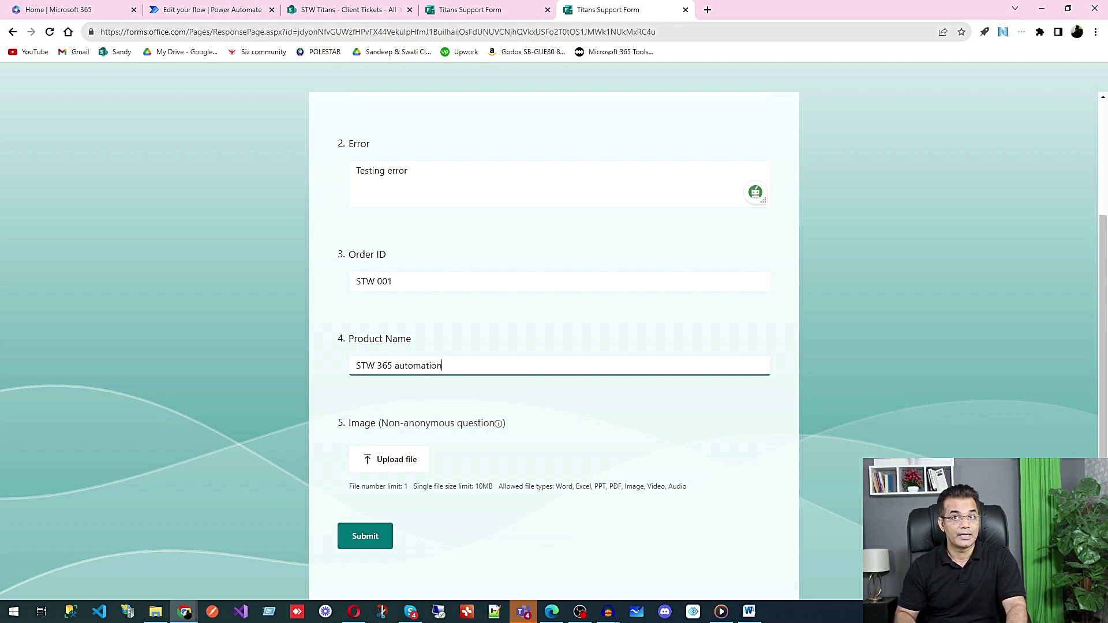
left_click(364, 535)
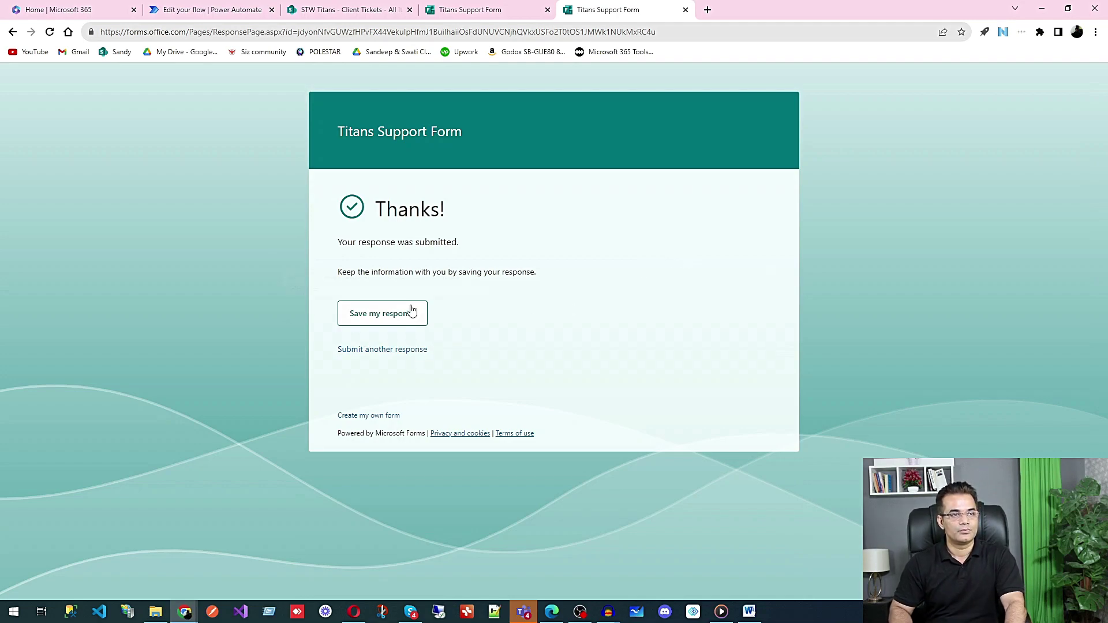
Refresh the Client Tickets list to check for the test submission's item, and check the flow's run history
left_click(325, 13)
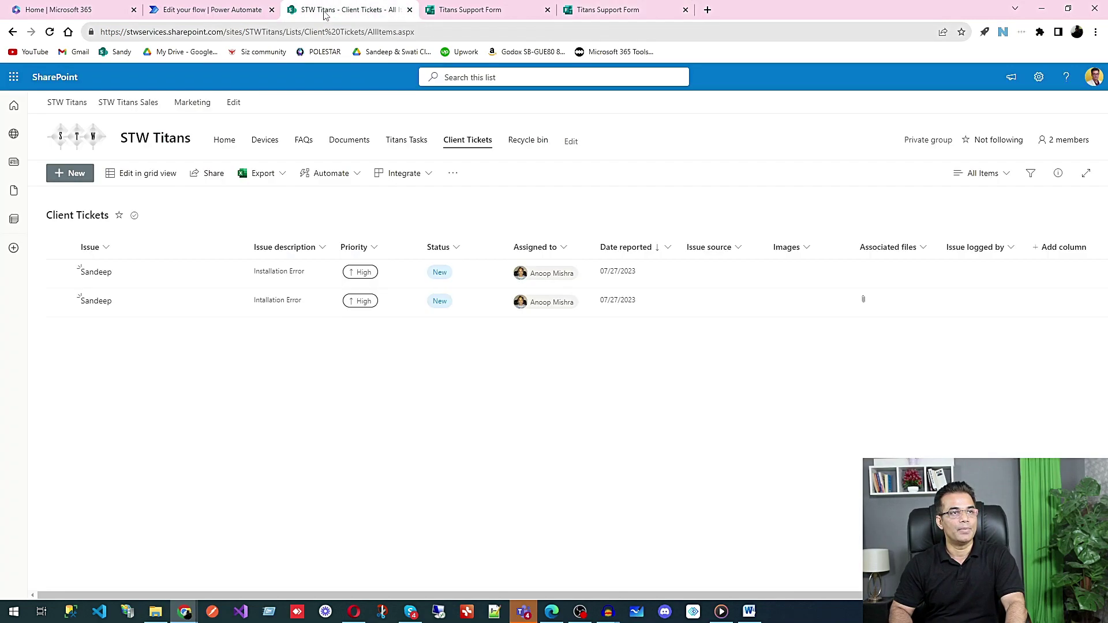
left_click(50, 32)
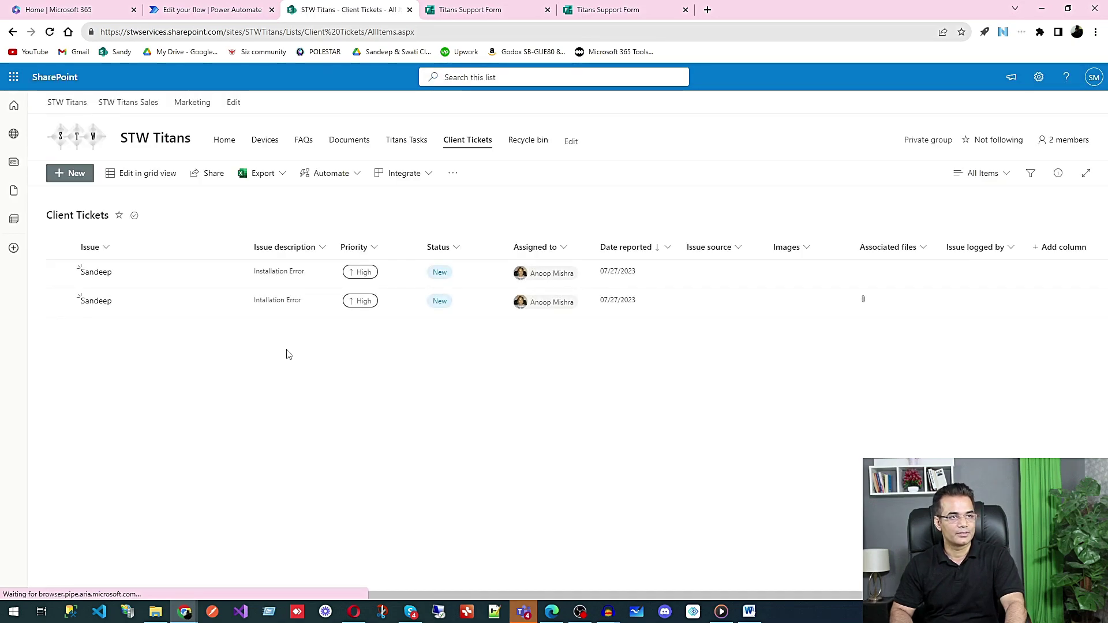
left_click(50, 32)
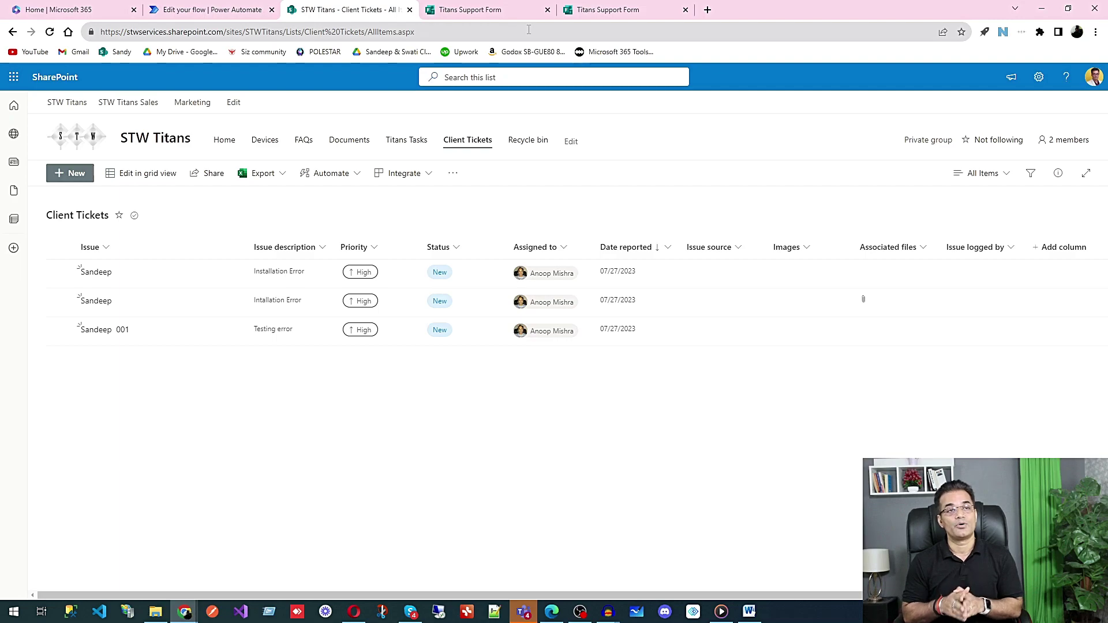
left_click(204, 17)
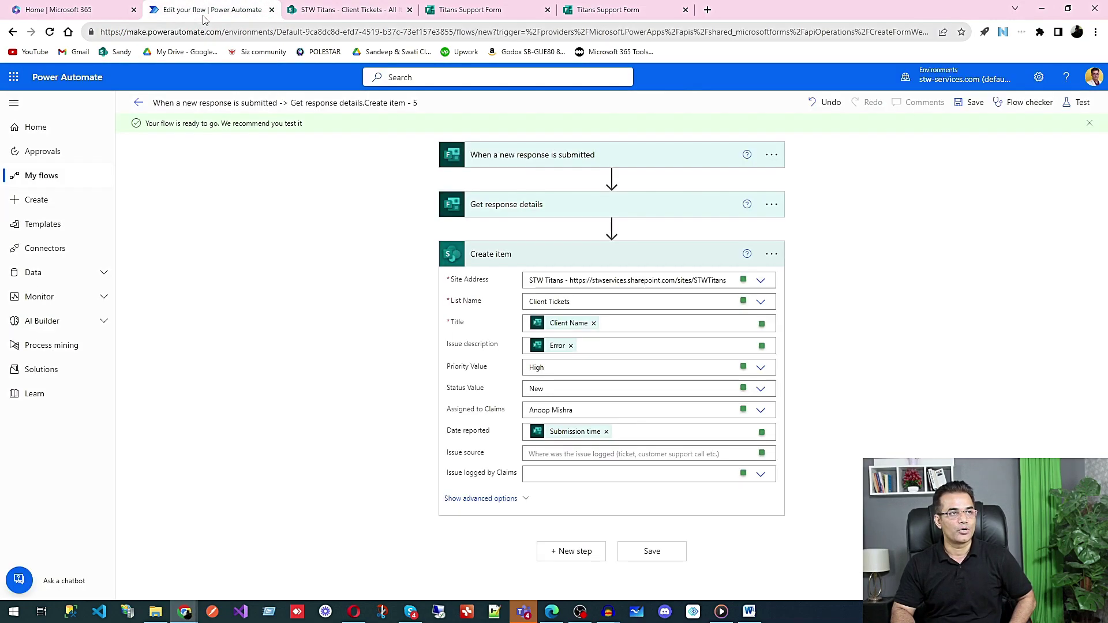
left_click(138, 104)
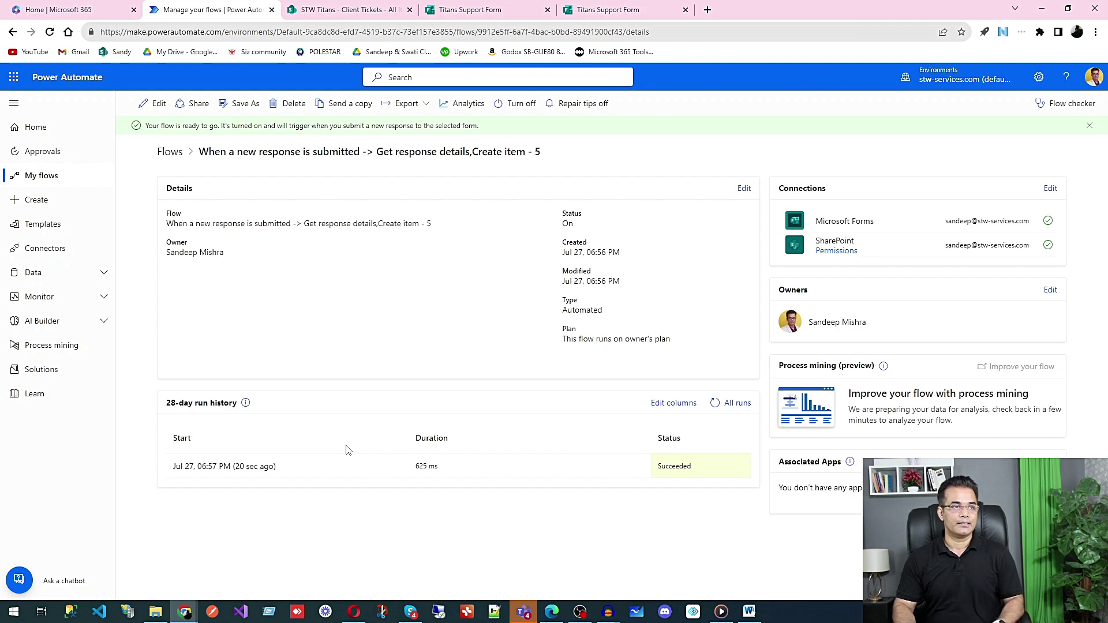
Reopen the flow for editing and review the settings of its response trigger, Get response details and Create item actions
left_click(155, 102)
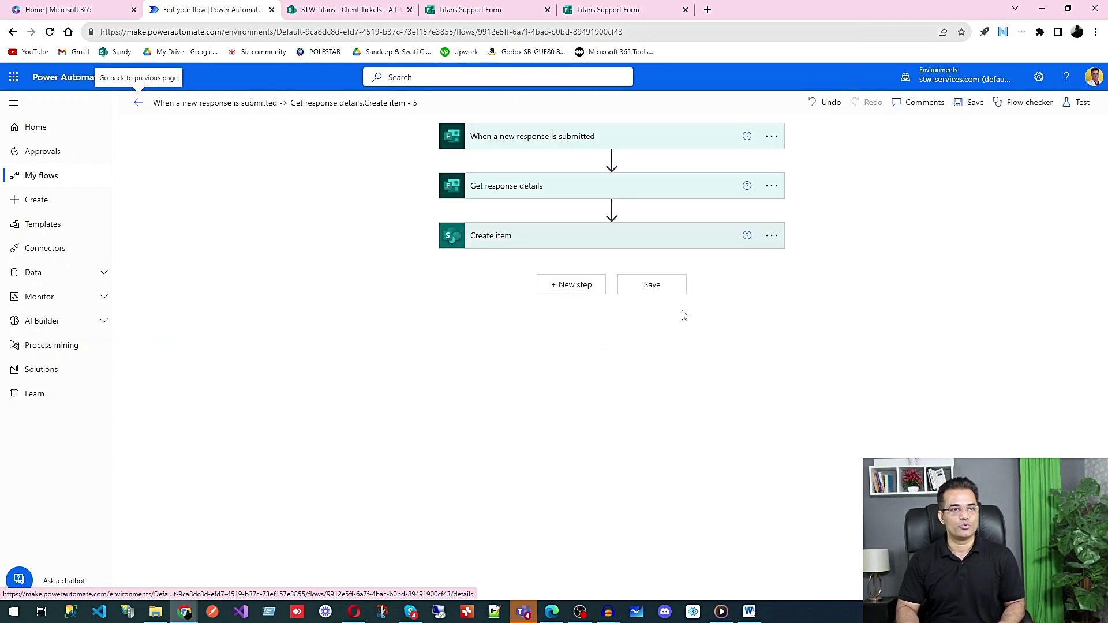
left_click(636, 143)
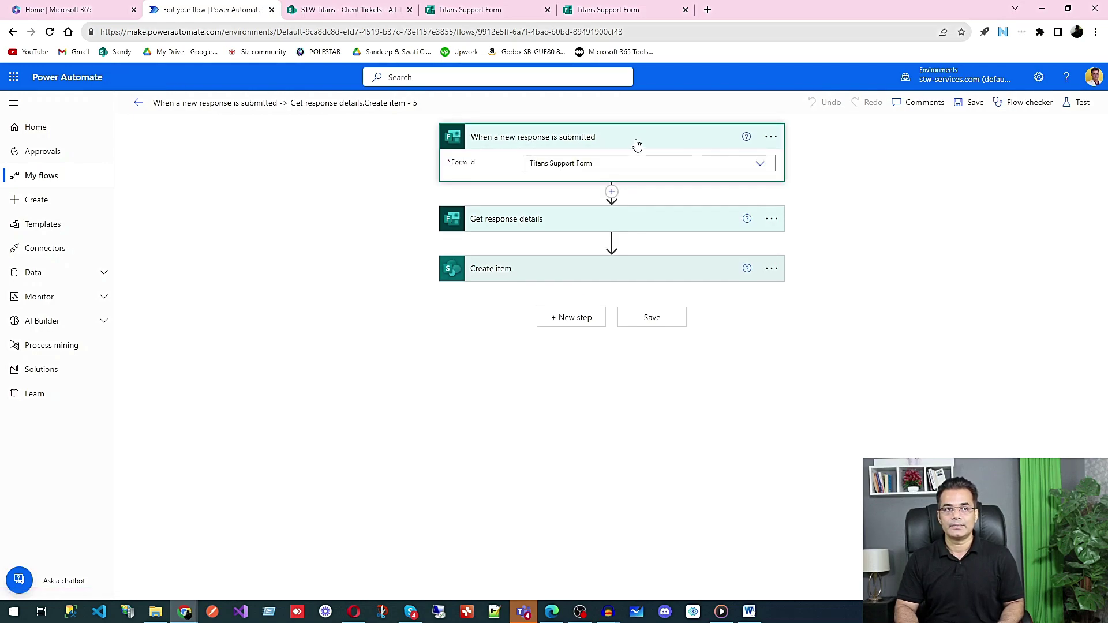
left_click(569, 220)
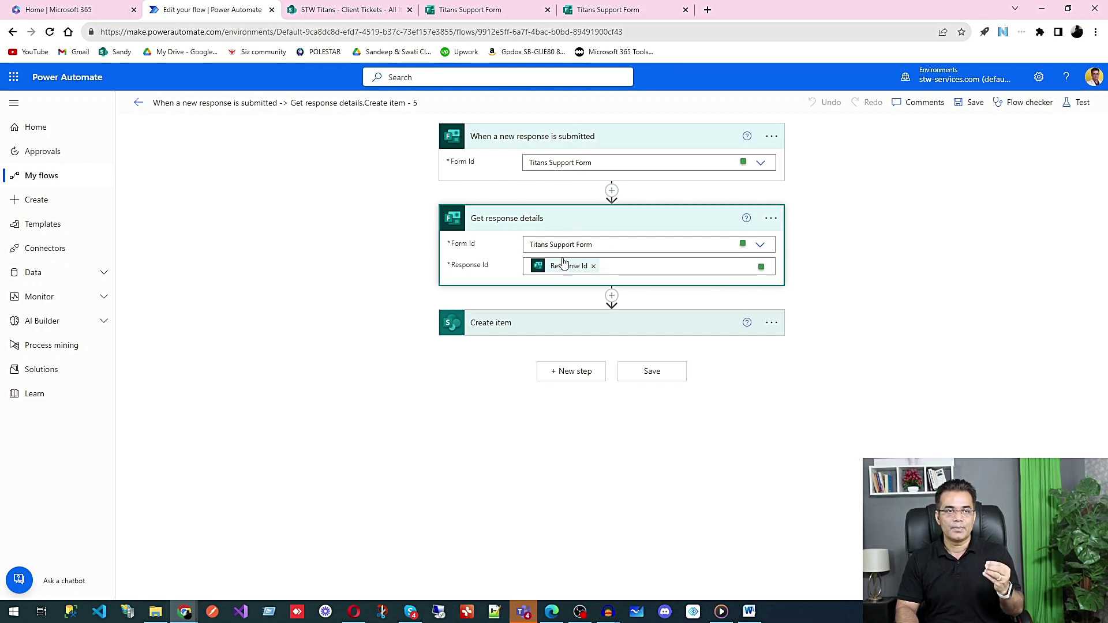
left_click(589, 328)
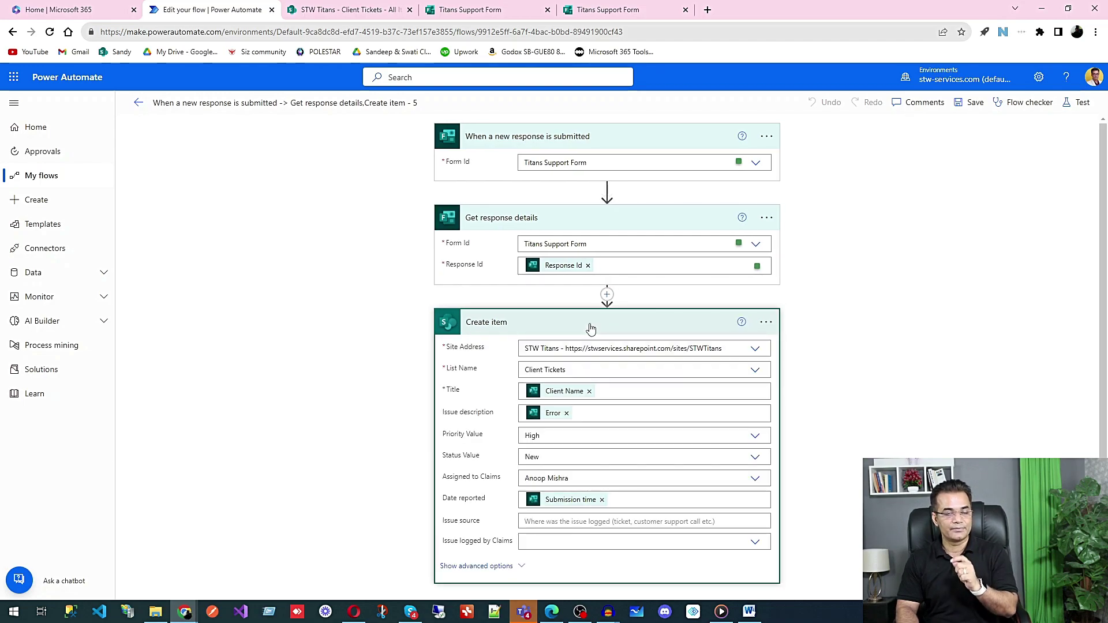
scroll(591, 312, "down", 1)
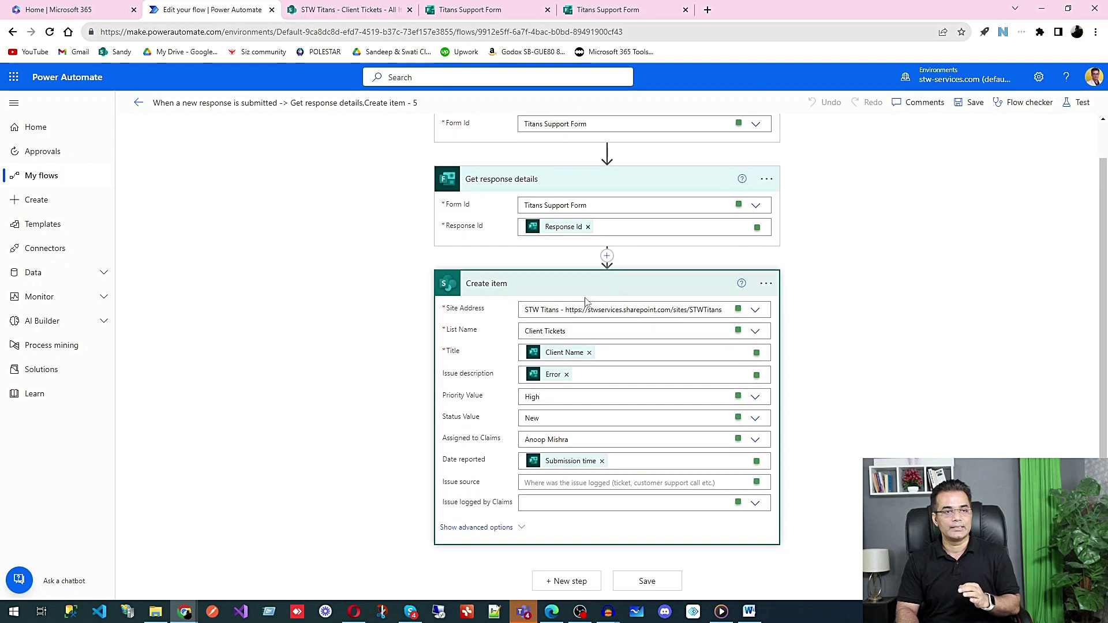